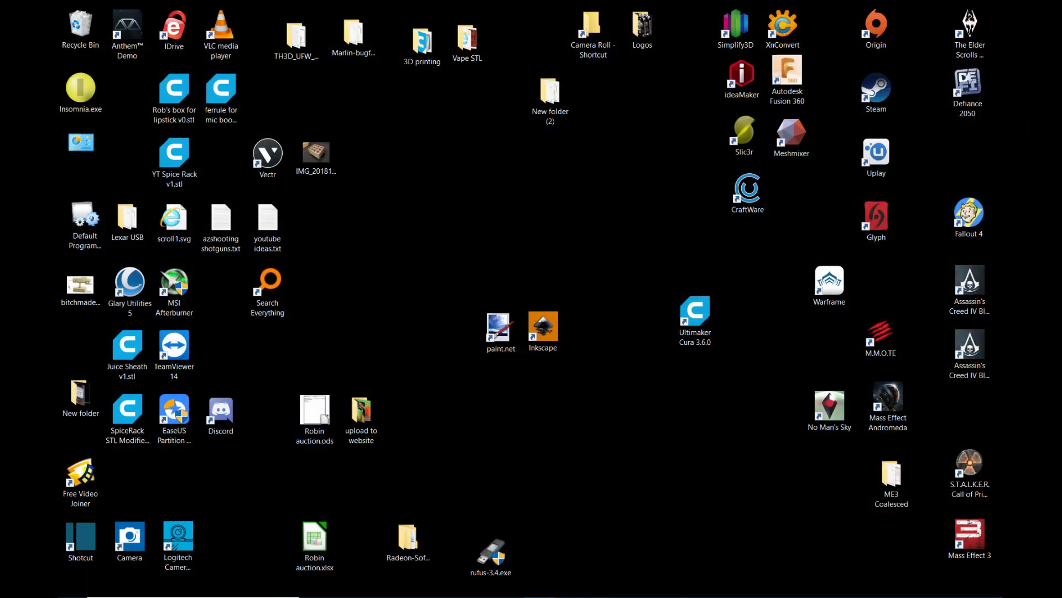
- Bring Fusion 360 to the front and switch to the blank Untitled* design tab
click(600, 588)
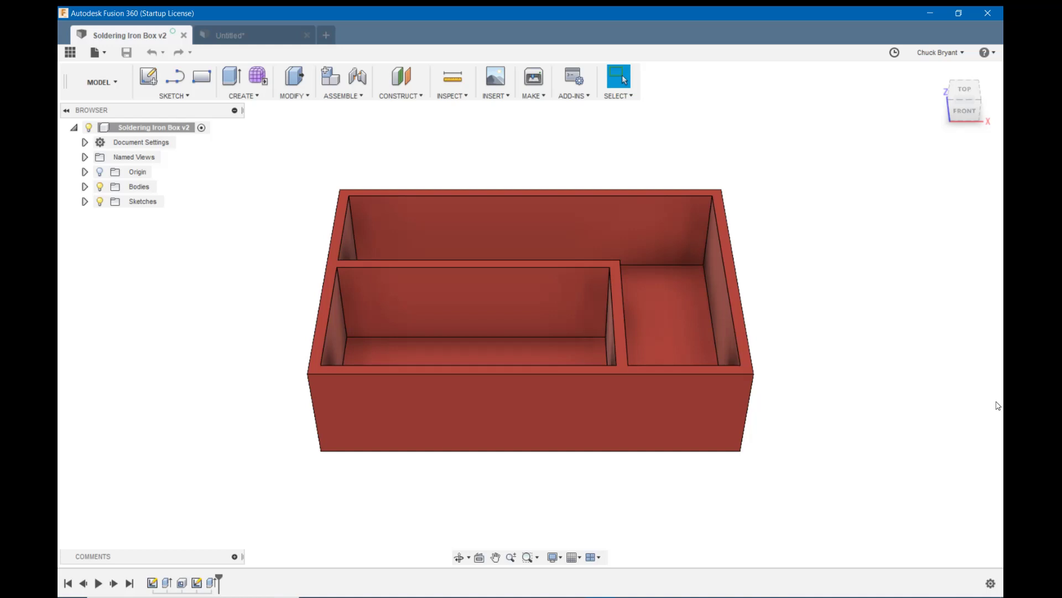
click(248, 37)
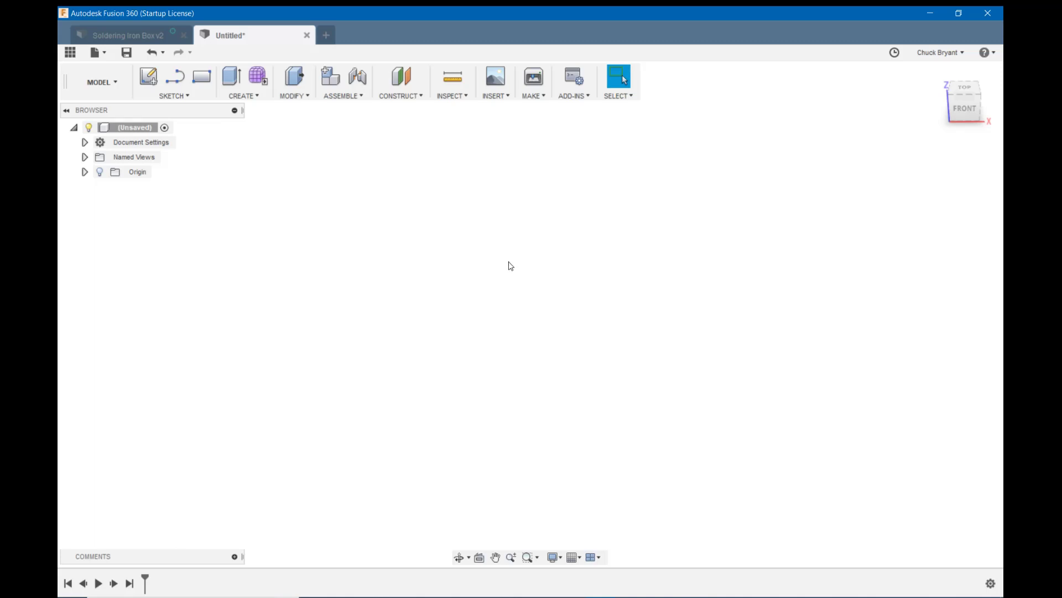
- Open Modify > Change Parameters to show the Box, PSU, Iron, Tips, Tools and Solder parameters
click(296, 97)
click(342, 380)
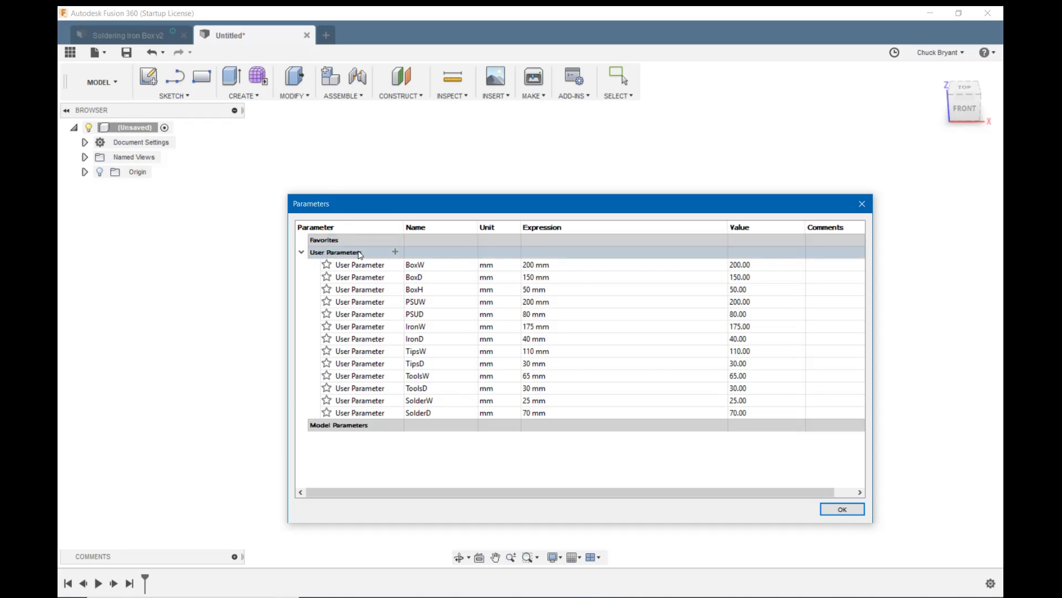
- Add a user parameter named WallThick with expression 3 and close the parameter table
click(395, 252)
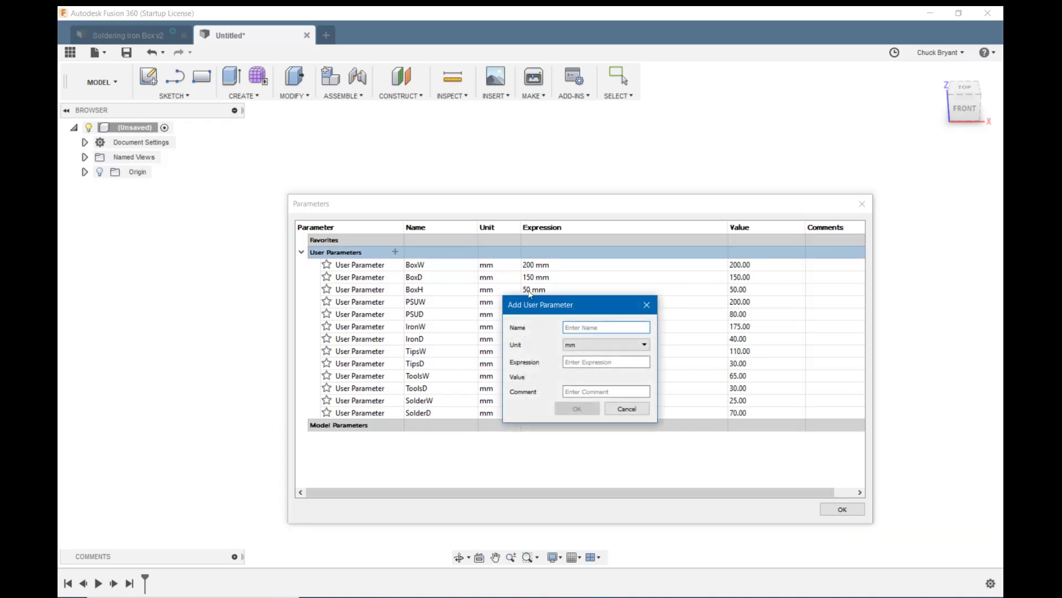
click(583, 327)
text(WallThick)
click(597, 361)
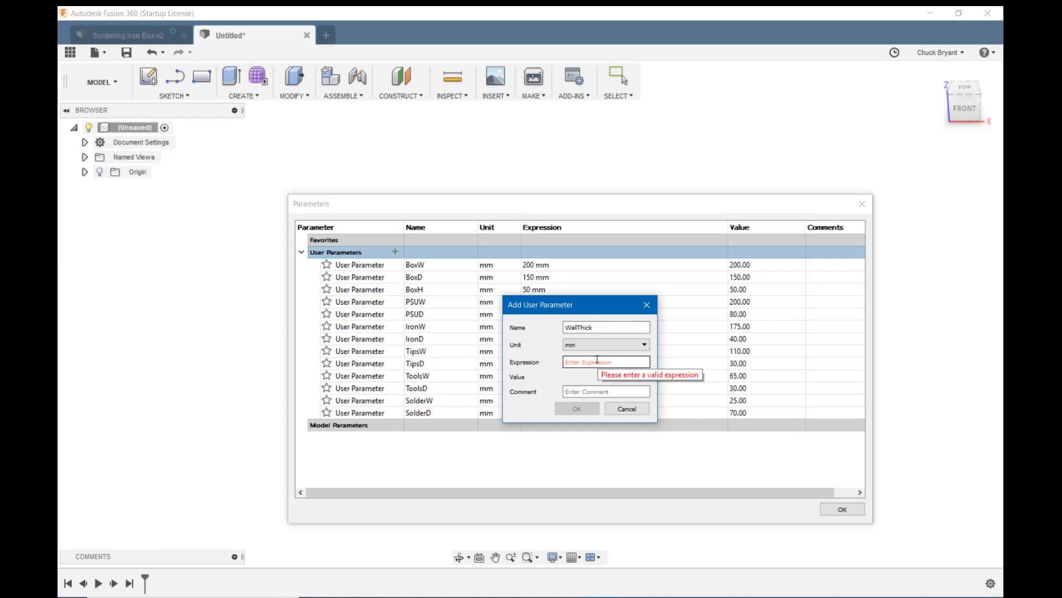
text(3)
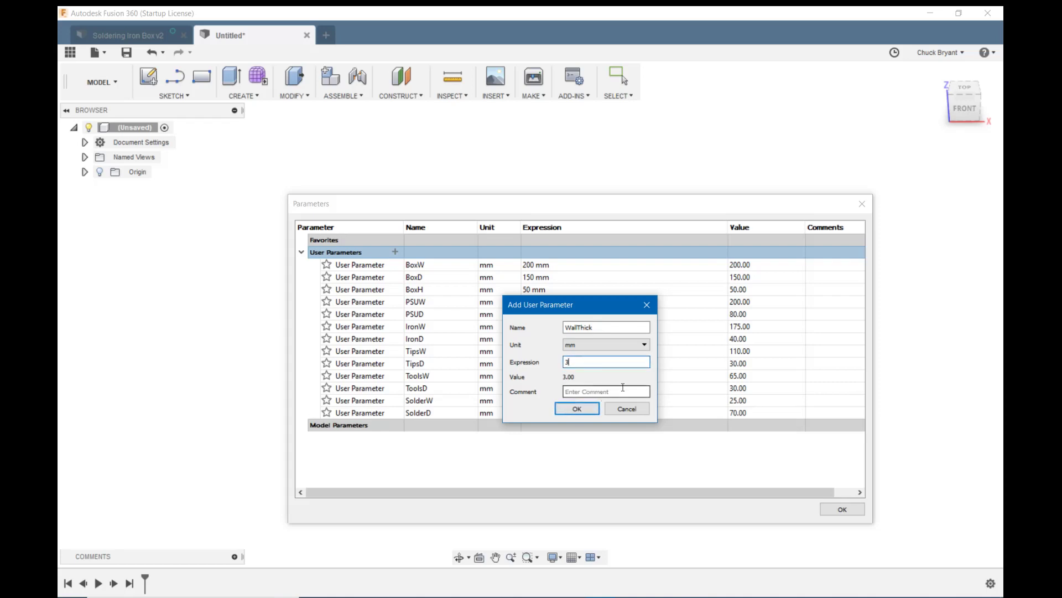
click(577, 409)
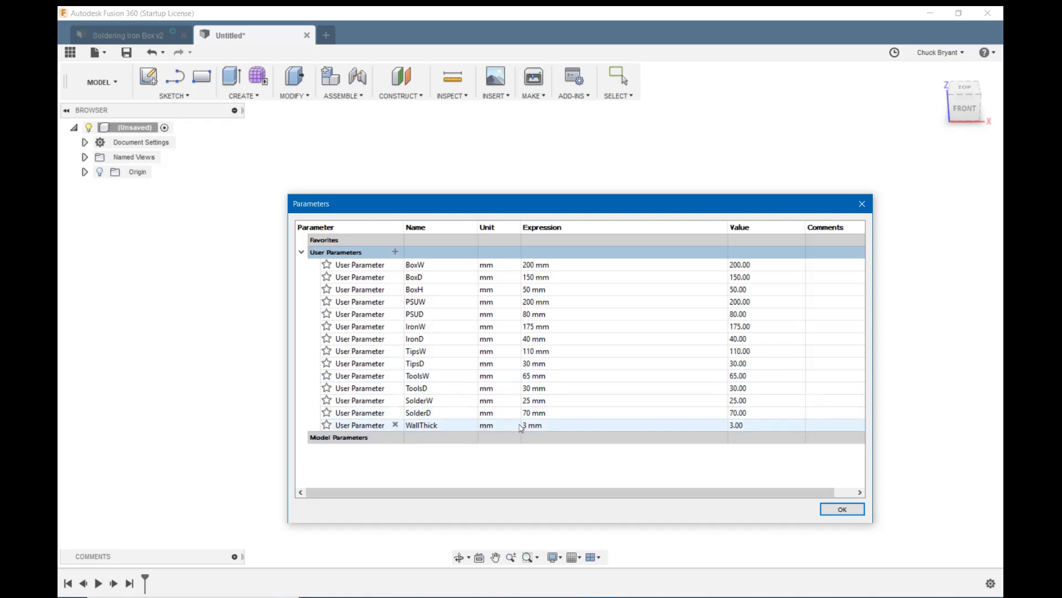
click(841, 509)
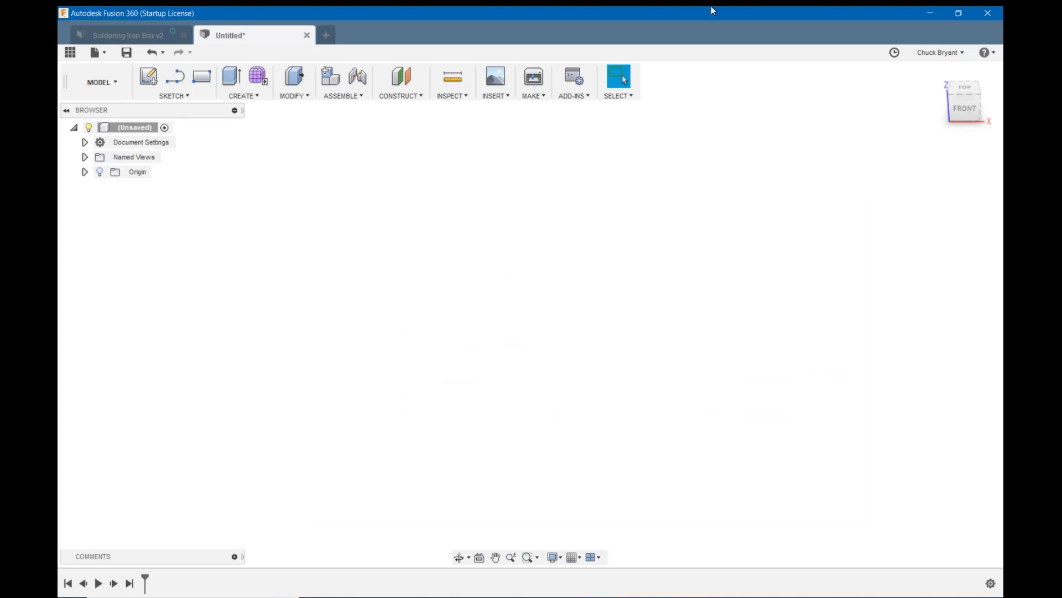
- Create a new sketch on the XY ground plane
click(154, 78)
shift+middle_drag(515, 107, 573, 372)
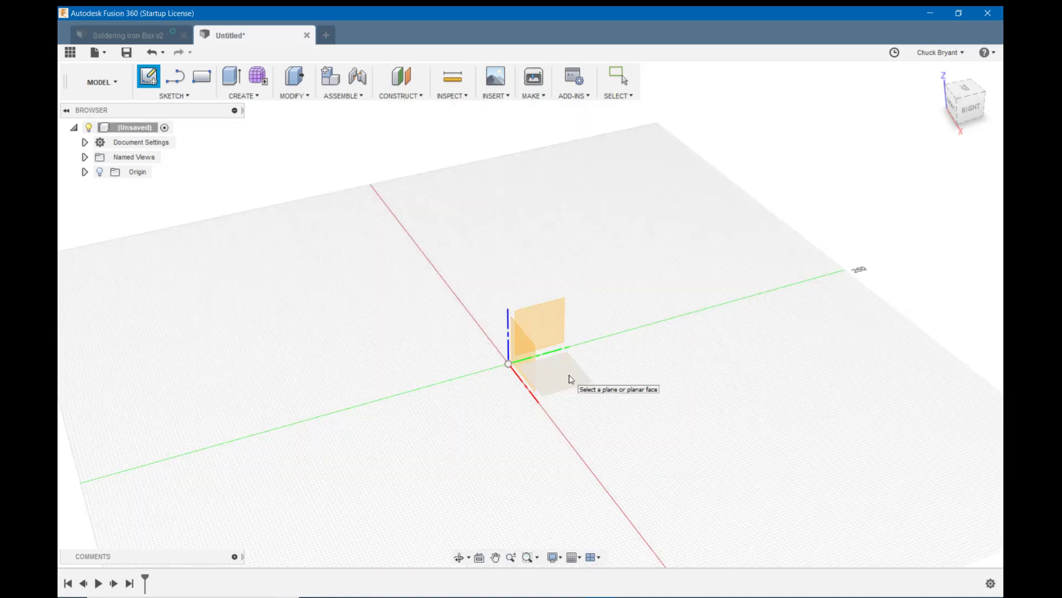
click(571, 378)
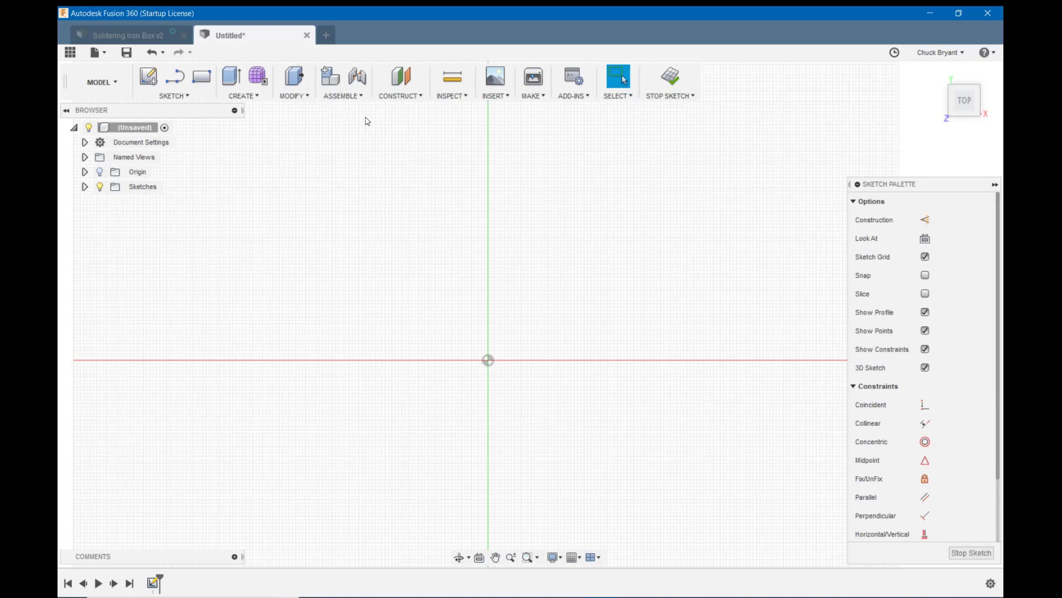
- Pick Center Rectangle from the Sketch Rectangle tools
click(170, 96)
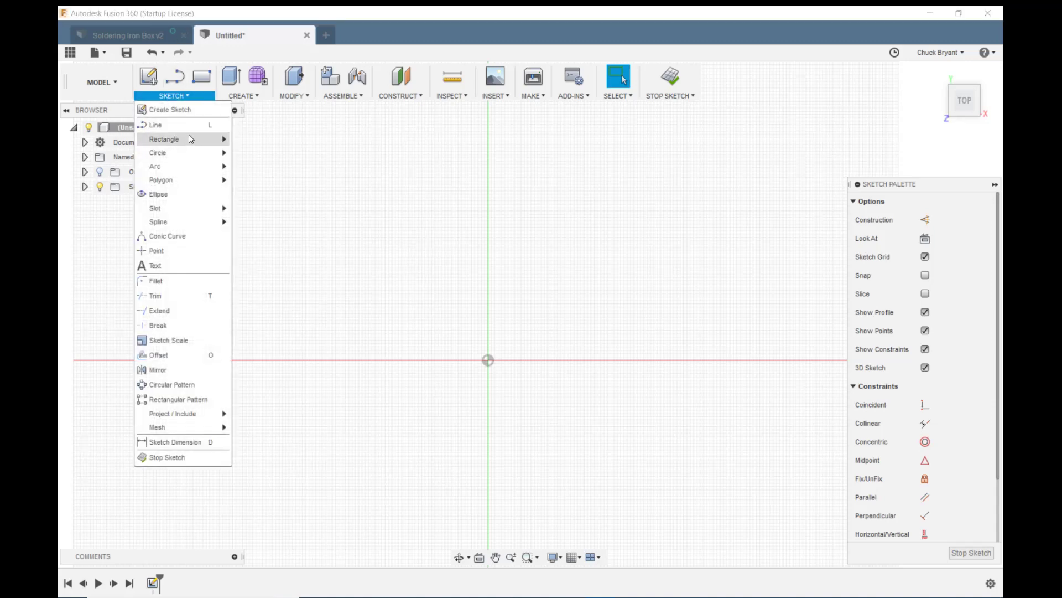
mouse_move(191, 141)
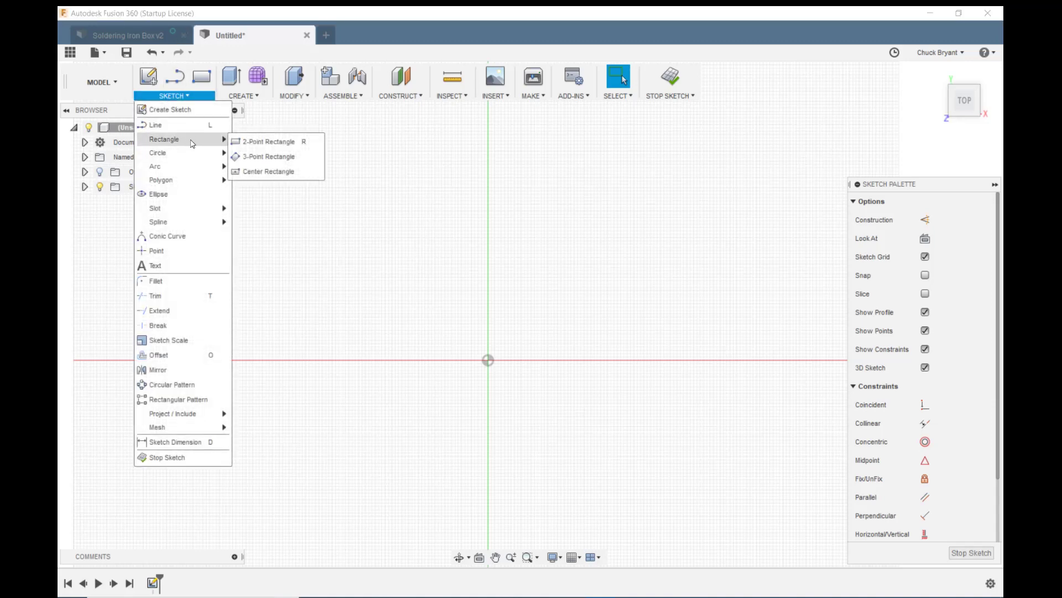
click(277, 173)
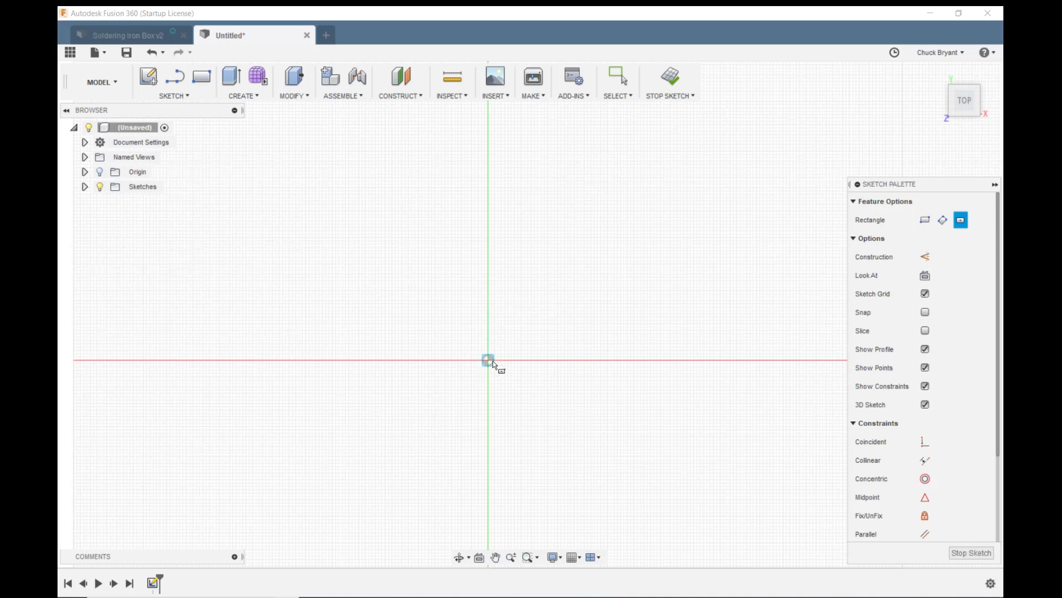
- Centre a rectangle on the origin and set its width to the BoxW parameter
click(492, 362)
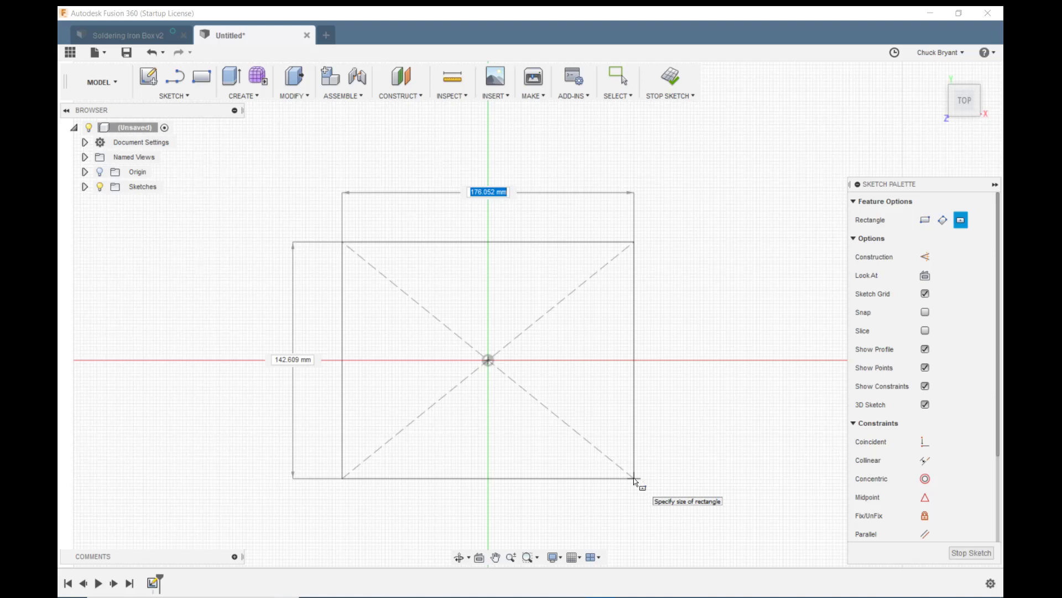
text(box)
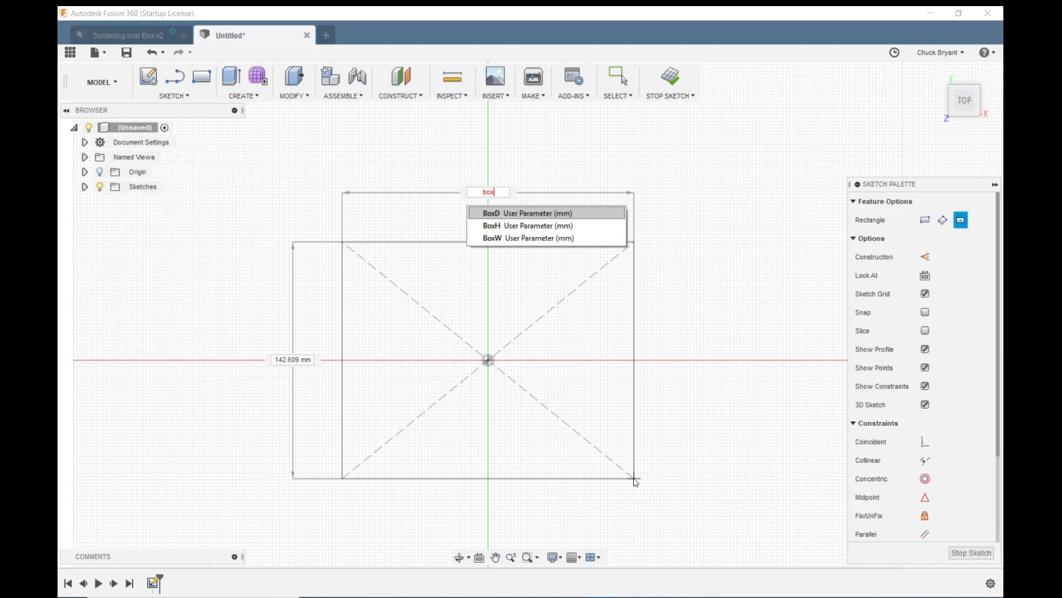
key(Down)
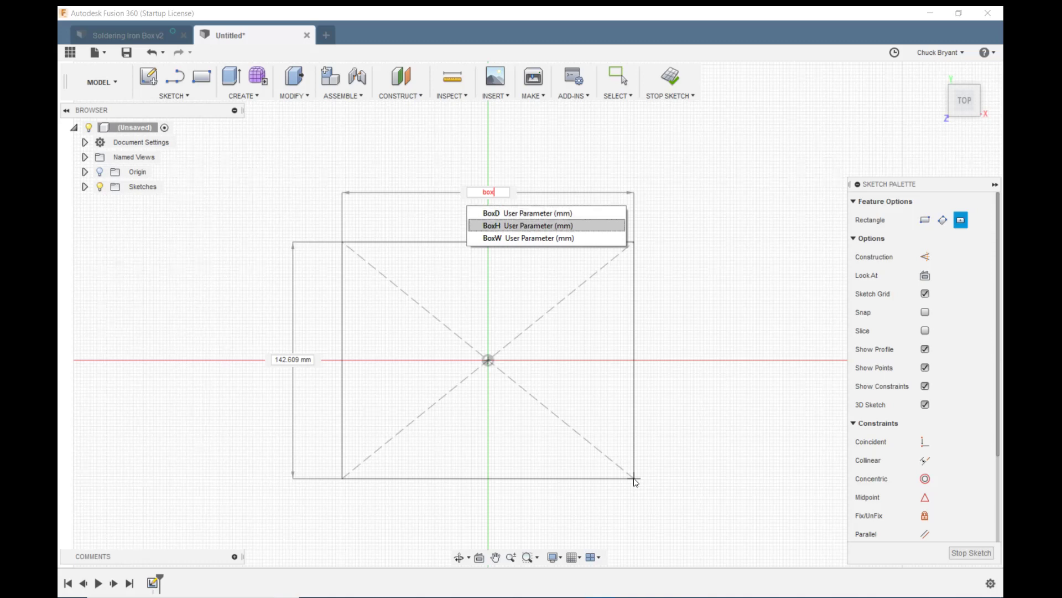
key(Down)
key(Return)
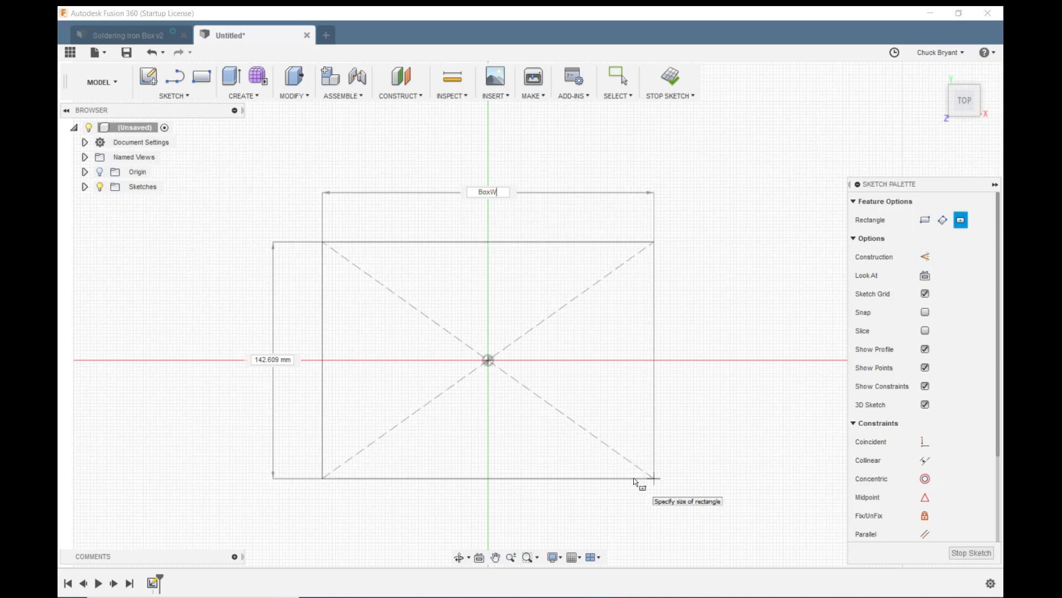
key(Tab)
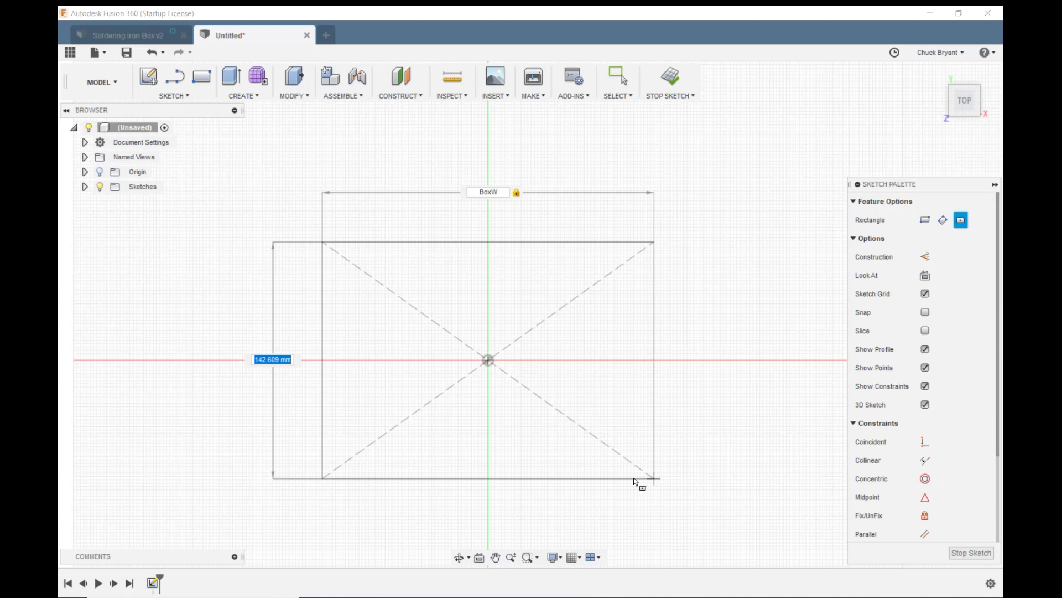
- Set the rectangle's depth to the BoxD parameter and finish the 200 × 150 rectangle
text(box)
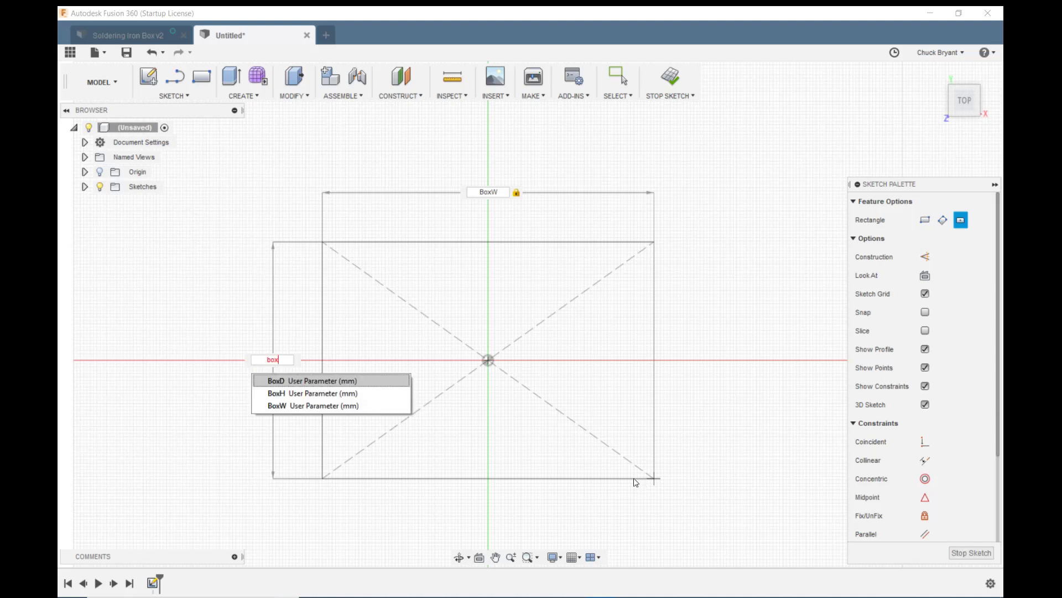
key(Down)
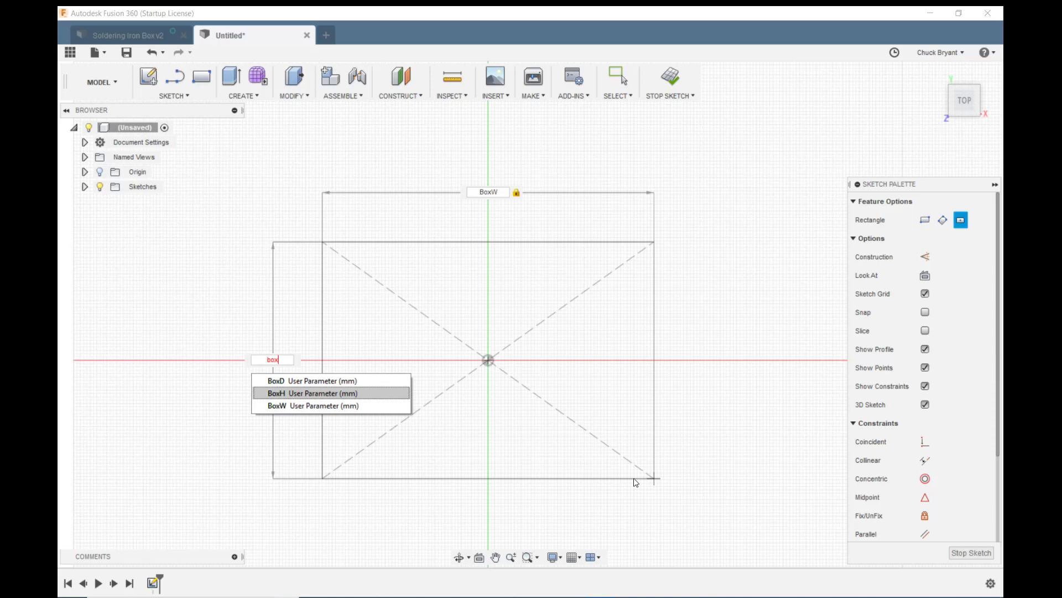
key(Up)
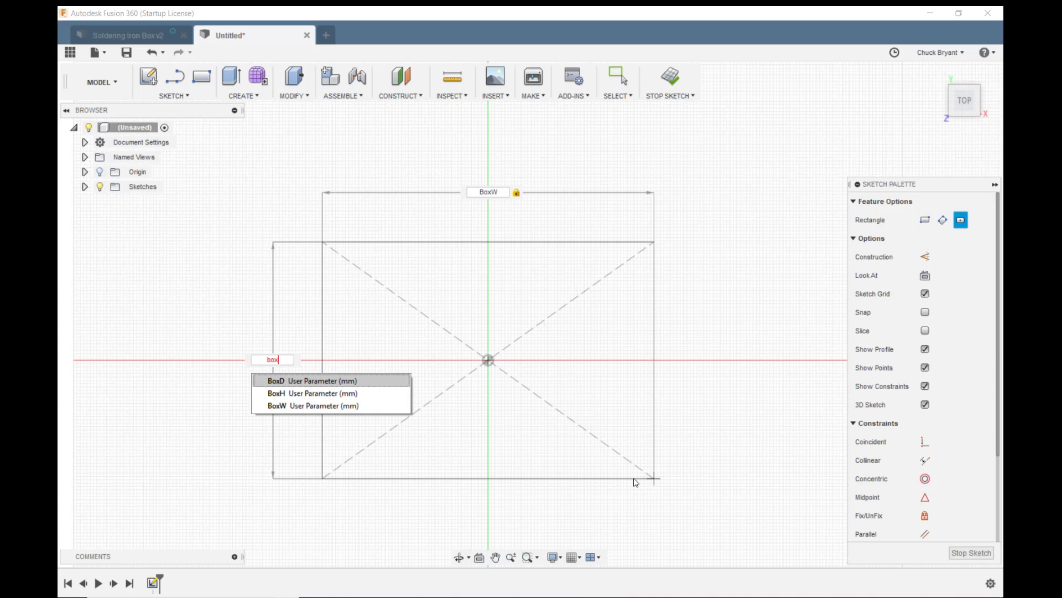
key(Down)
key(Down)
key(Up)
key(Up)
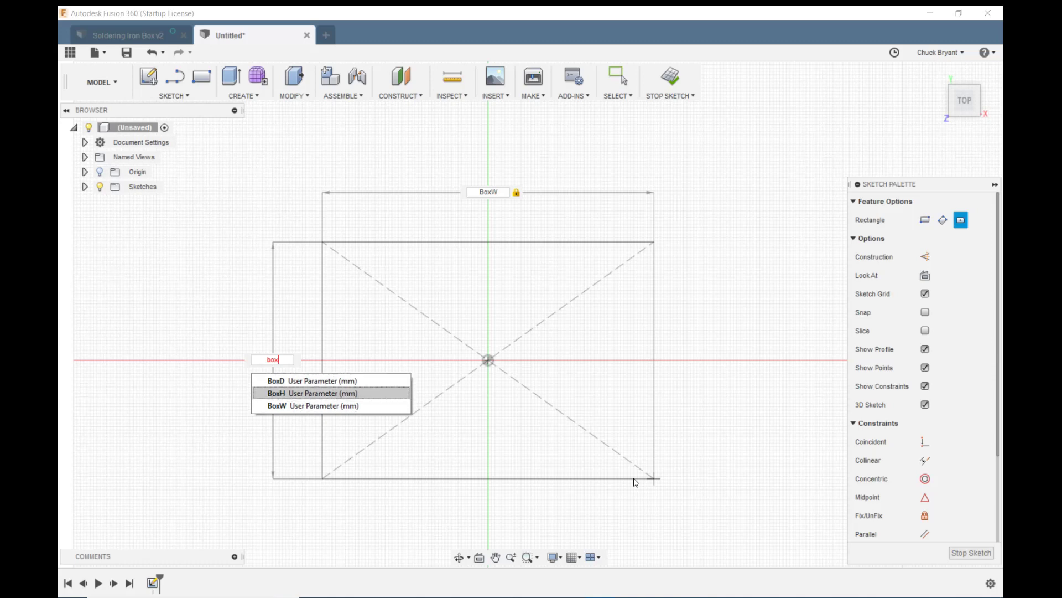
key(Return)
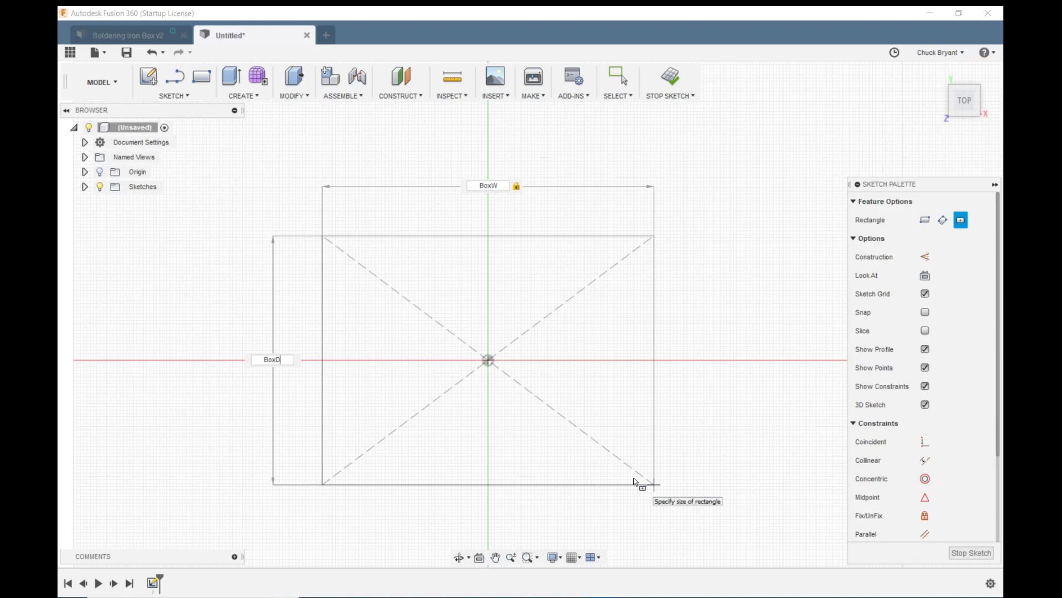
key(Return)
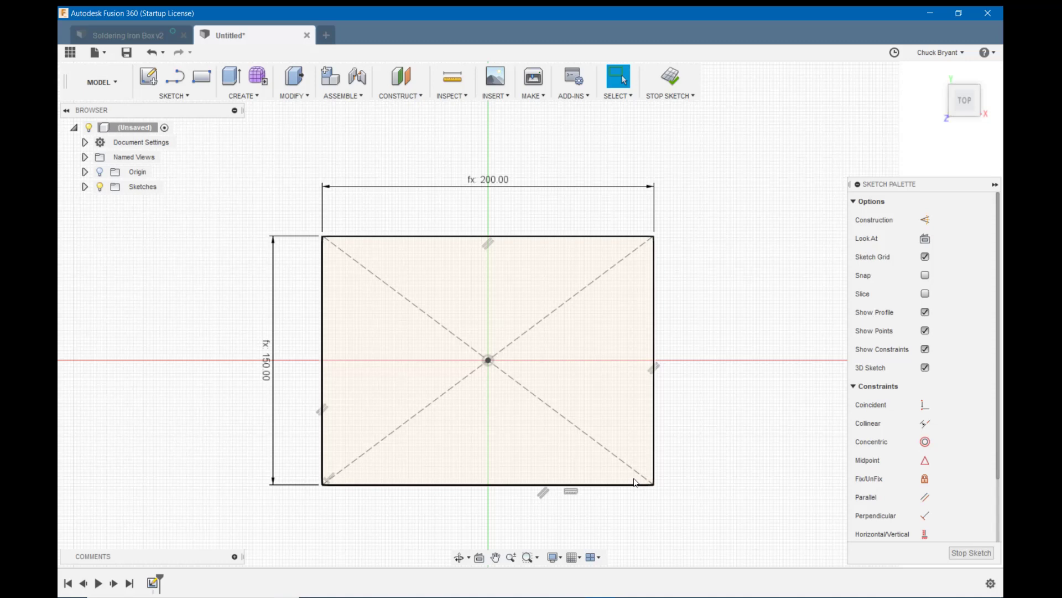
- Extrude the rectangle profile by the BoxH parameter into a solid box
key(e)
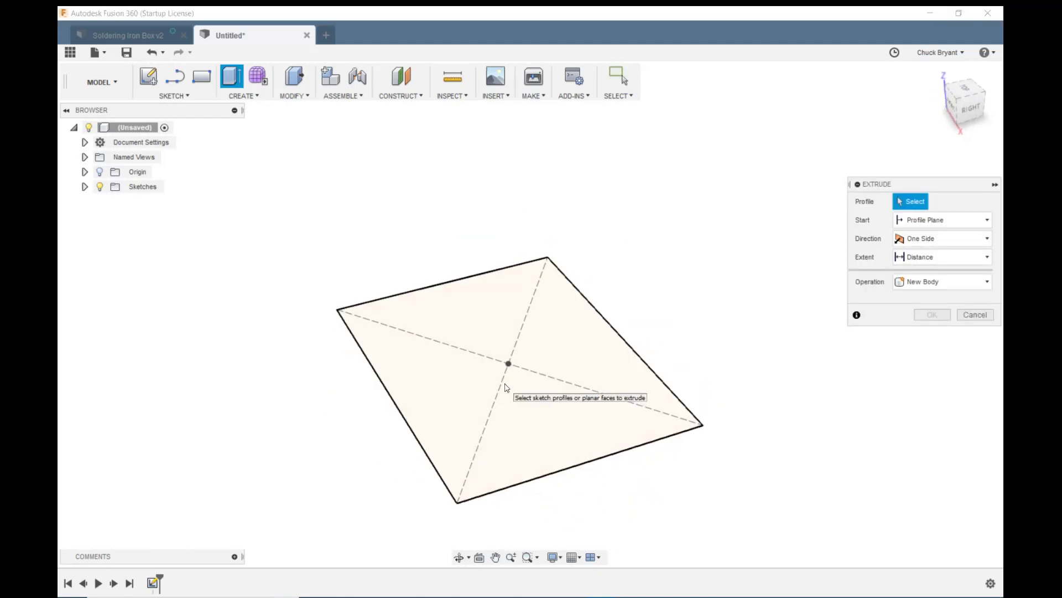
click(505, 383)
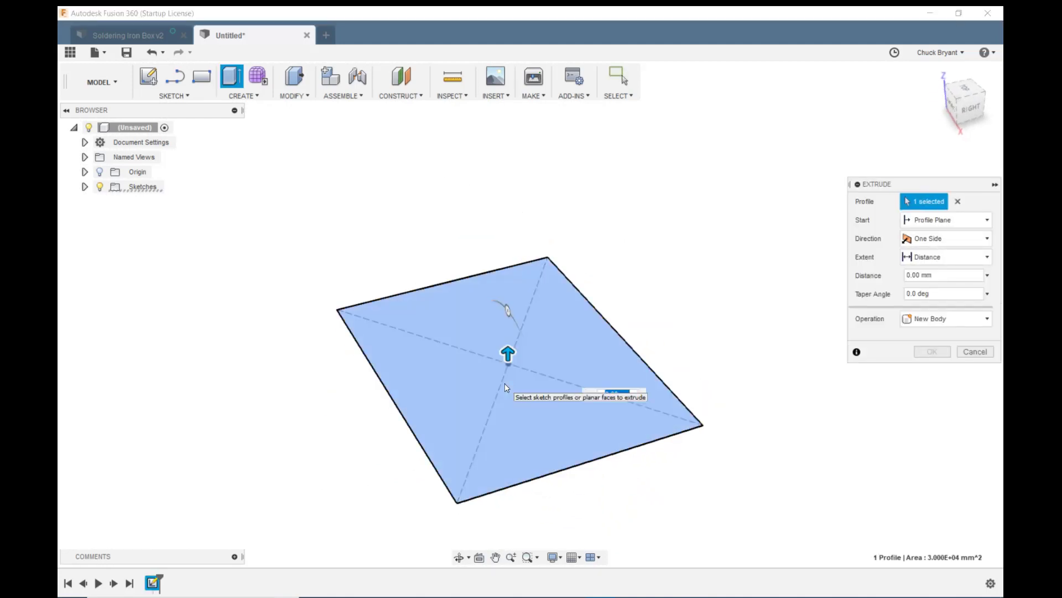
text(b)
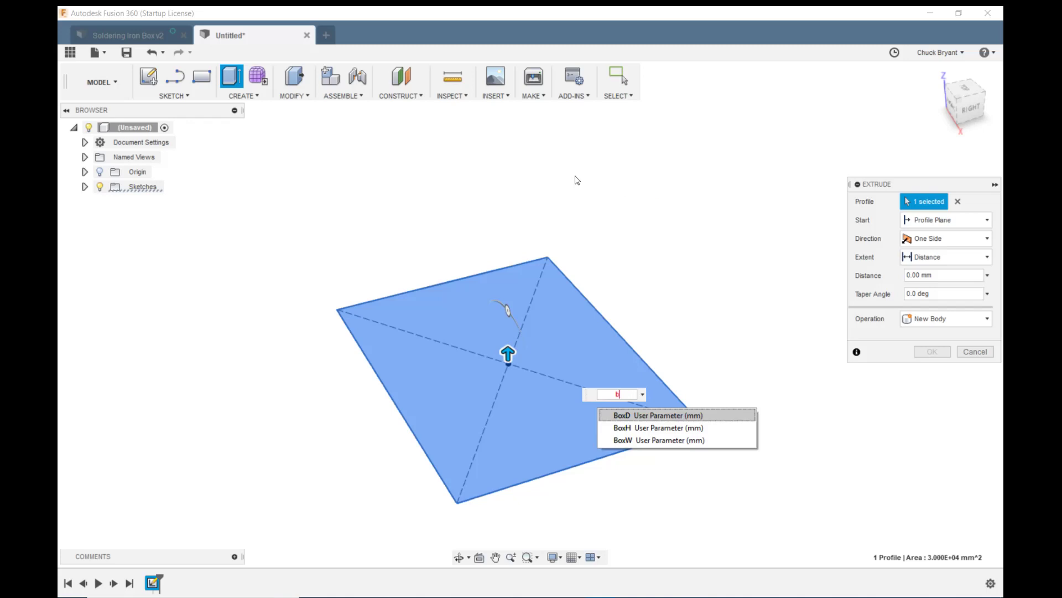
key(Down)
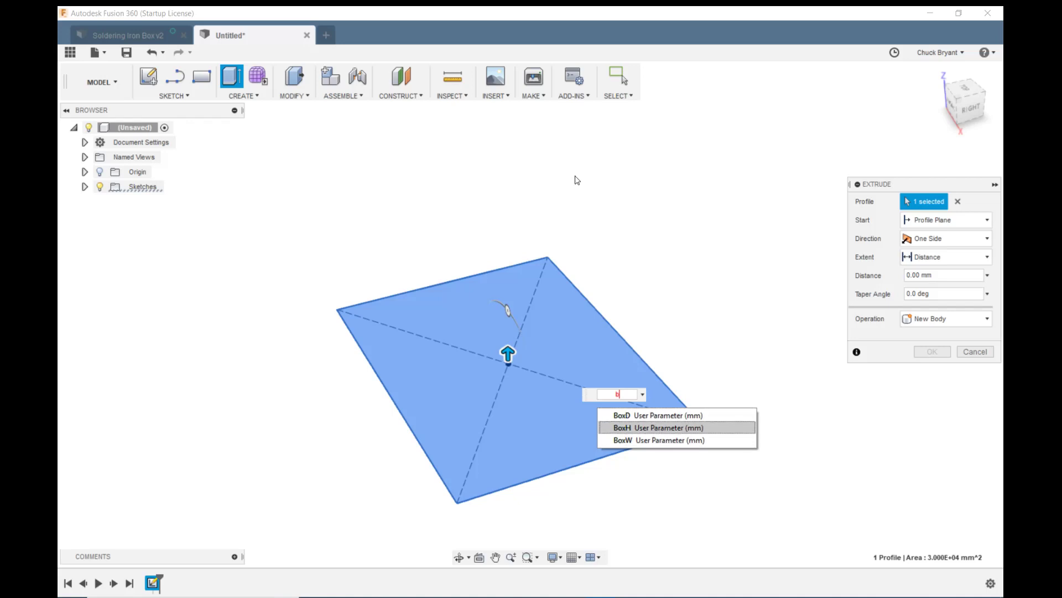
key(Return)
key(Return)
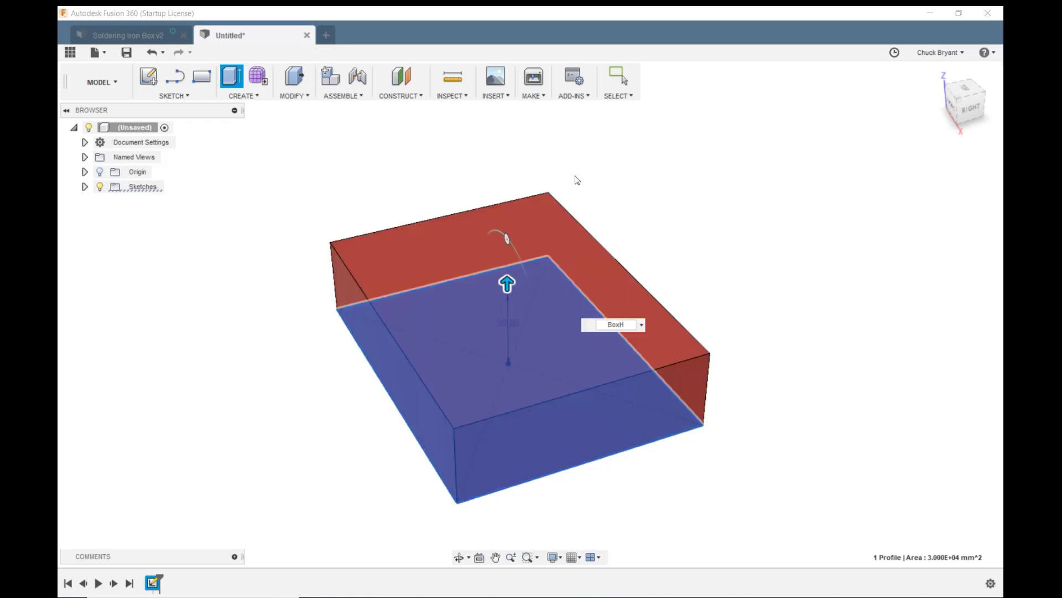
shift+middle_drag(598, 194, 702, 192)
- Shell the box with the top face open and WallThick as inside thickness
click(293, 97)
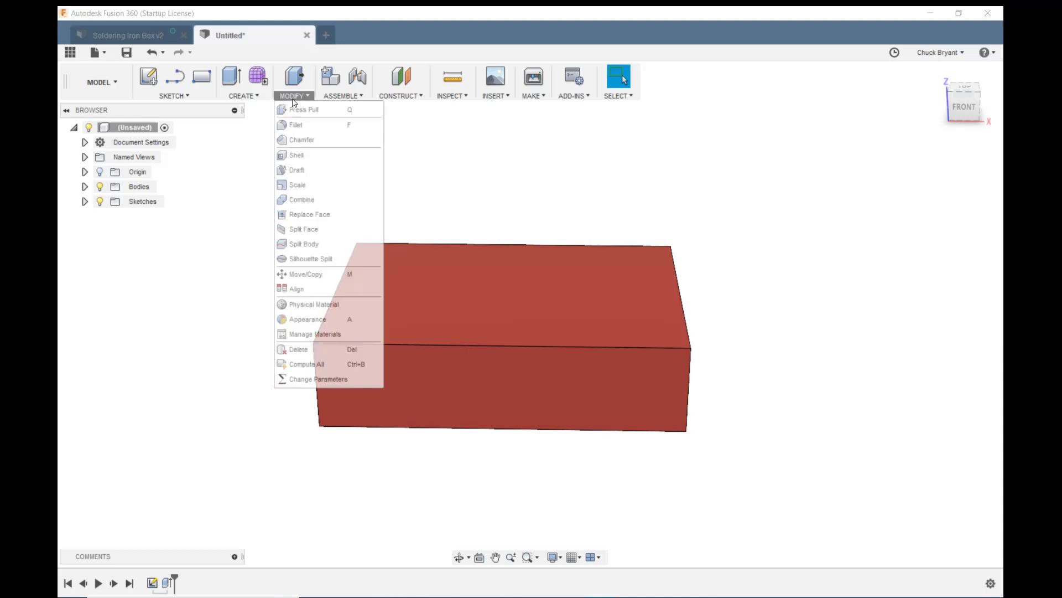
click(298, 156)
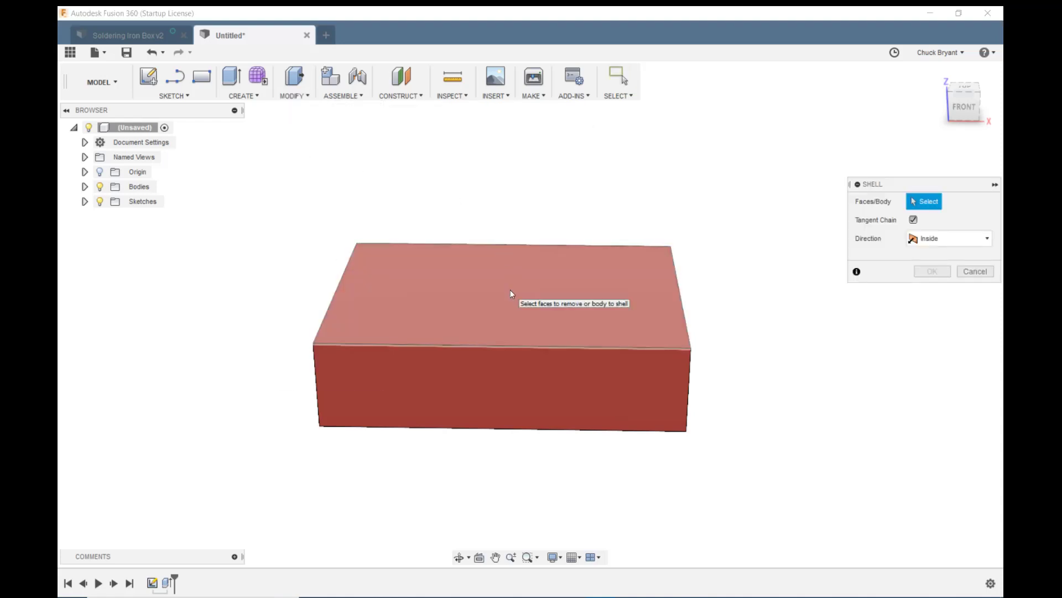
click(510, 290)
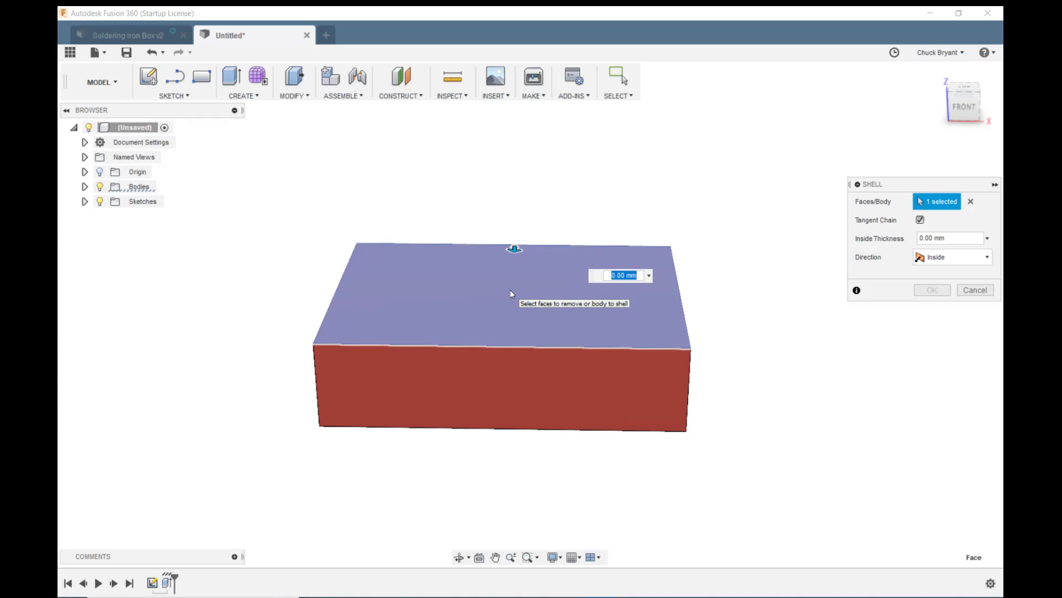
text(wa)
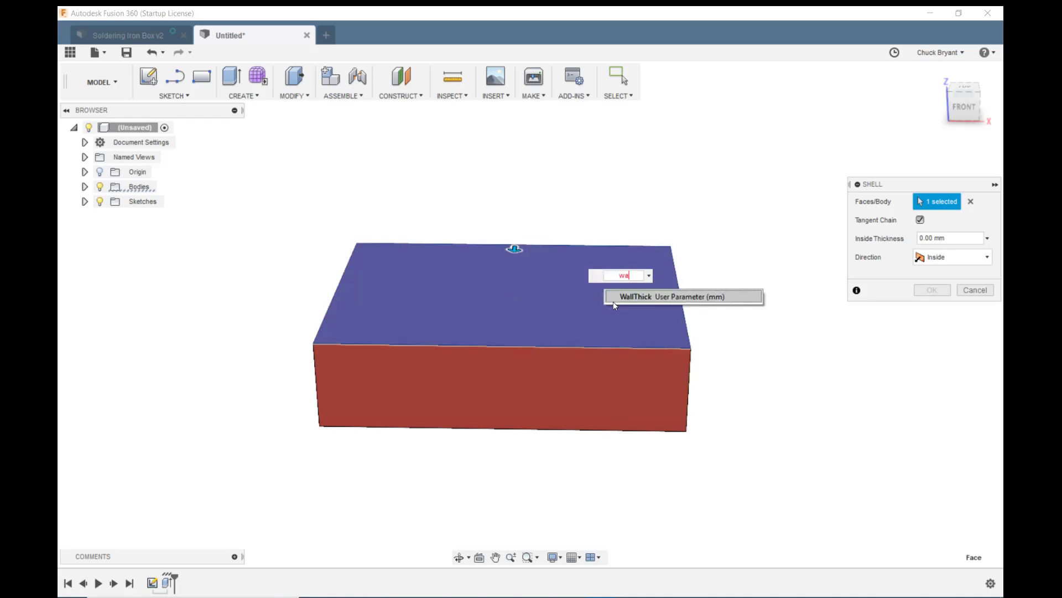
click(635, 296)
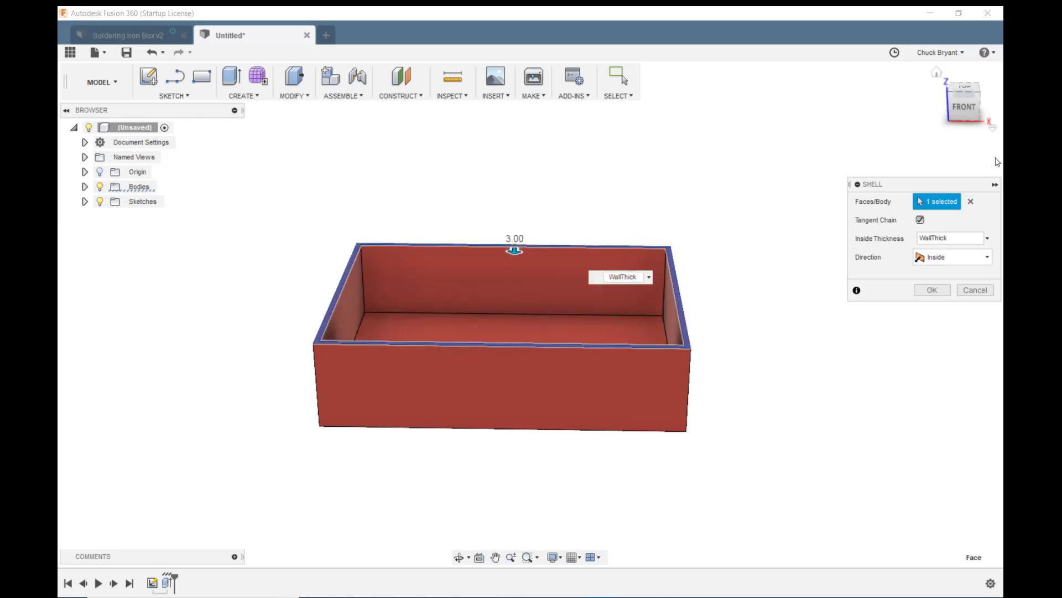
key(Return)
shift+middle_drag(837, 263, 842, 282)
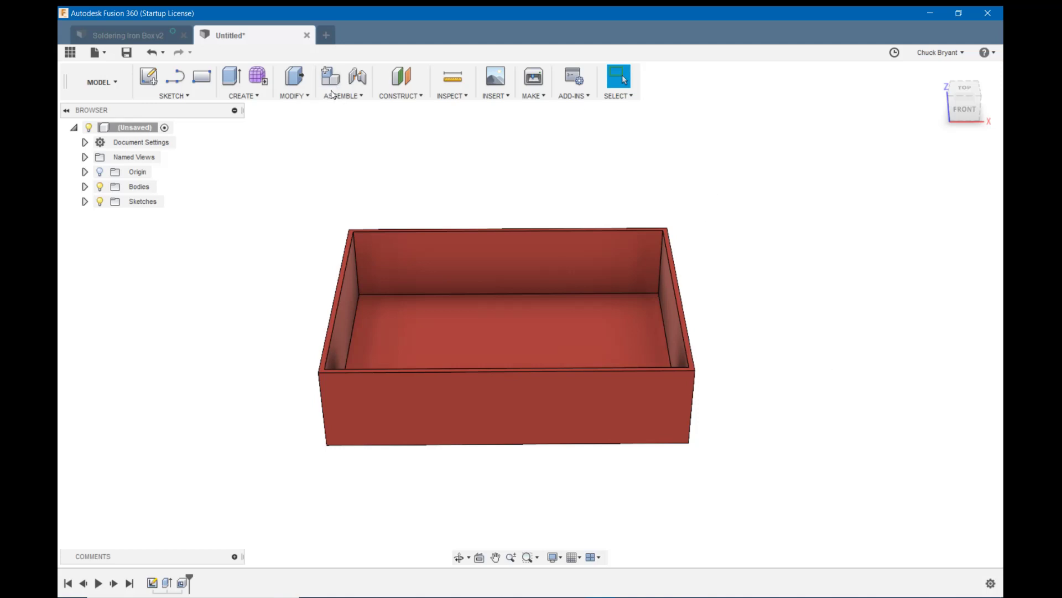
- In Change Parameters, replace BoxD's expression of 150 with 200 mm
click(295, 99)
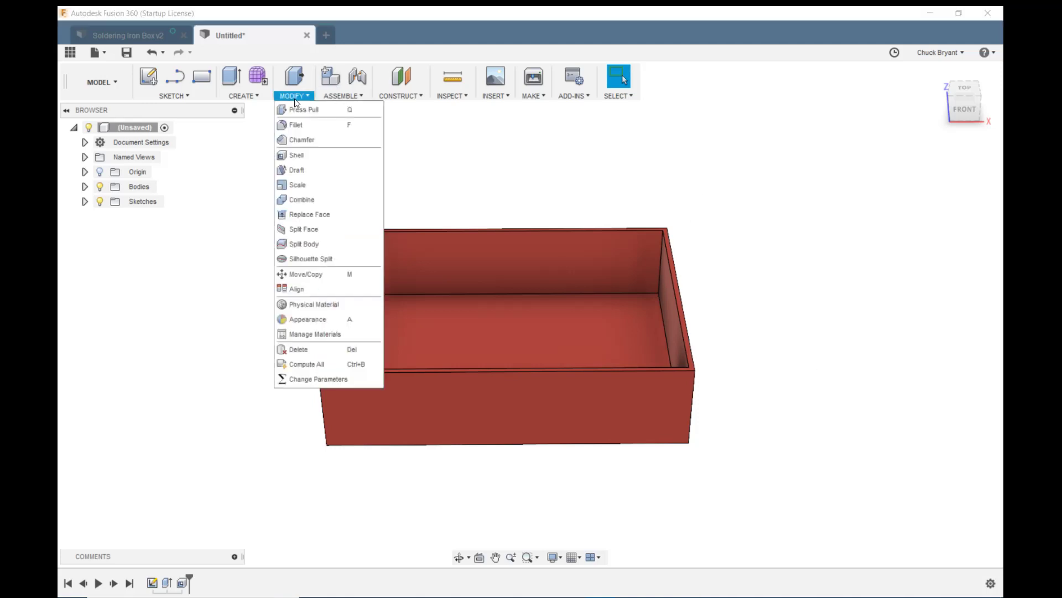
click(324, 379)
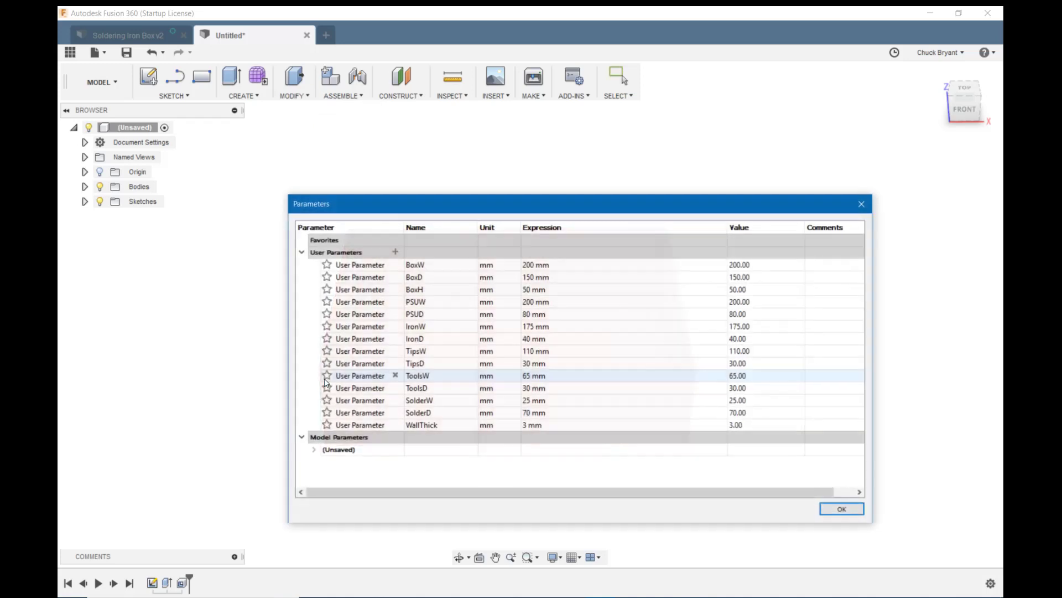
double_click(534, 279)
key(Home)
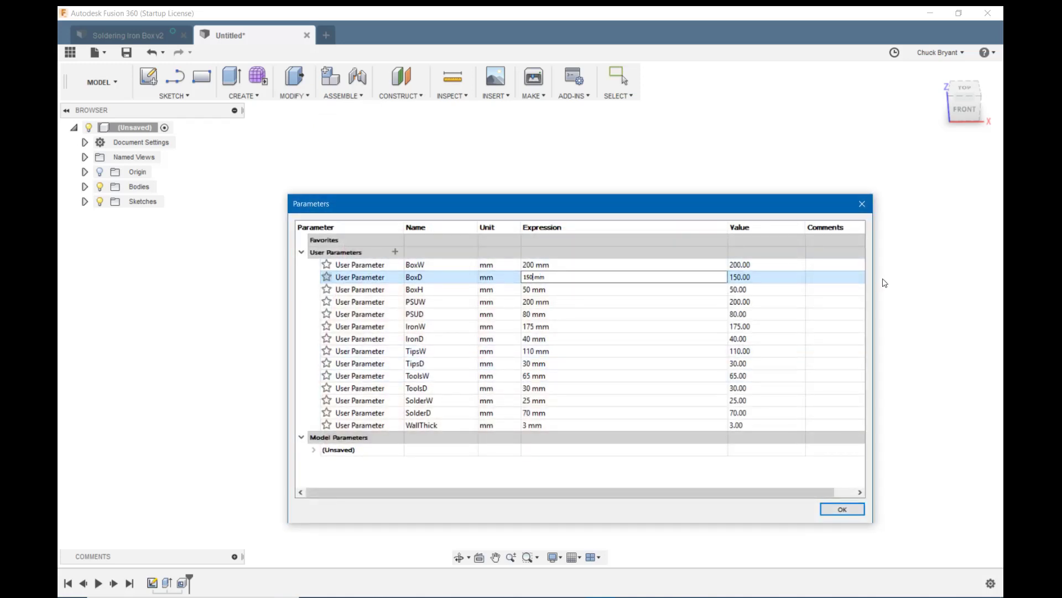
key(Delete)
key(Delete)
key(Delete)
text(200)
key(Return)
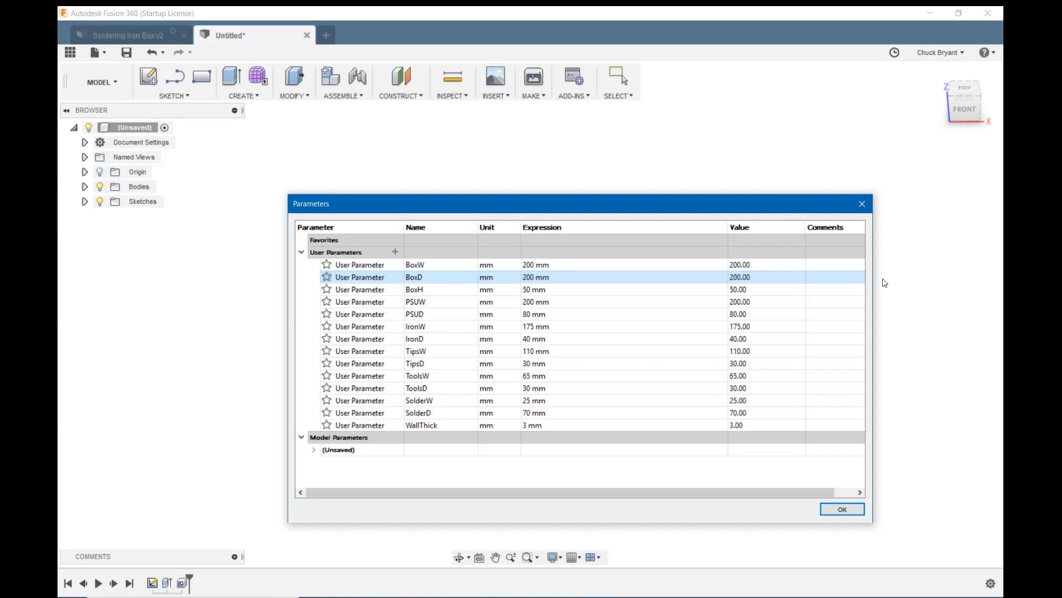
- Inspect the deeper tray, then set the WallThick expression to 3 mm
drag(490, 206, 799, 346)
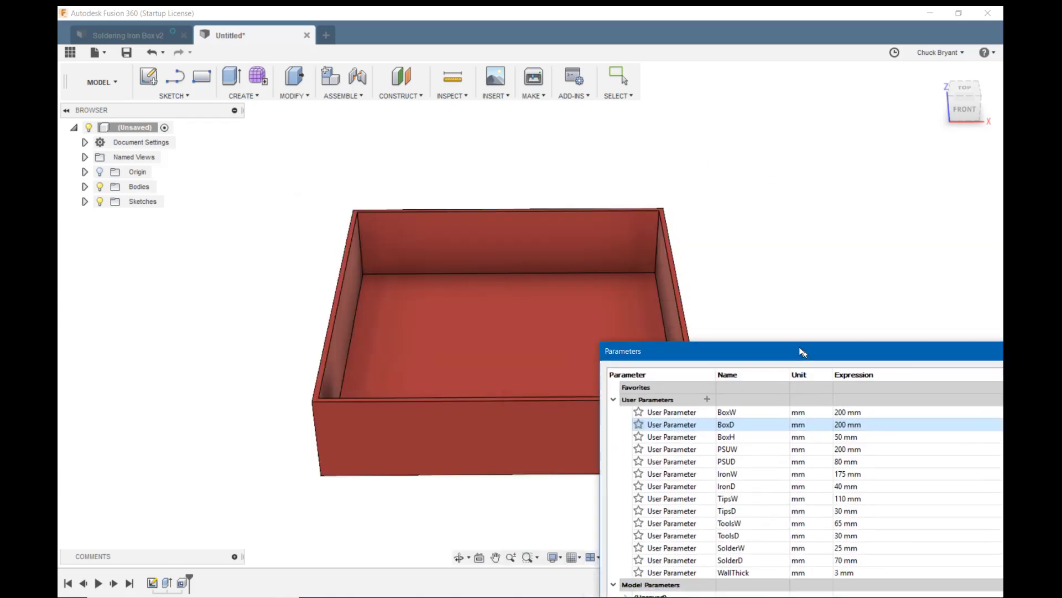
shift+middle_drag(533, 315, 450, 299)
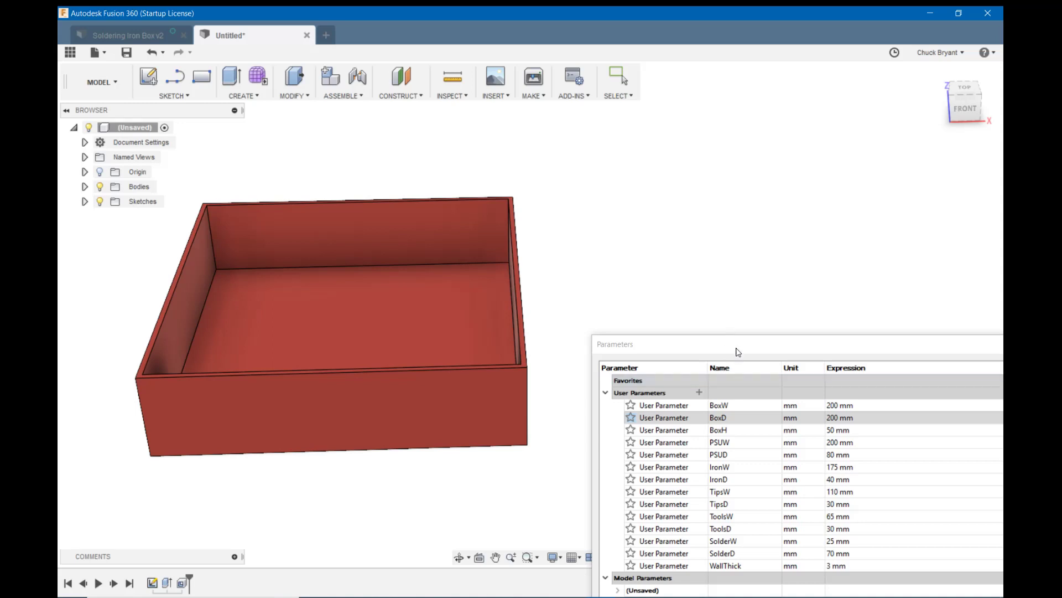
drag(738, 348, 733, 223)
double_click(848, 441)
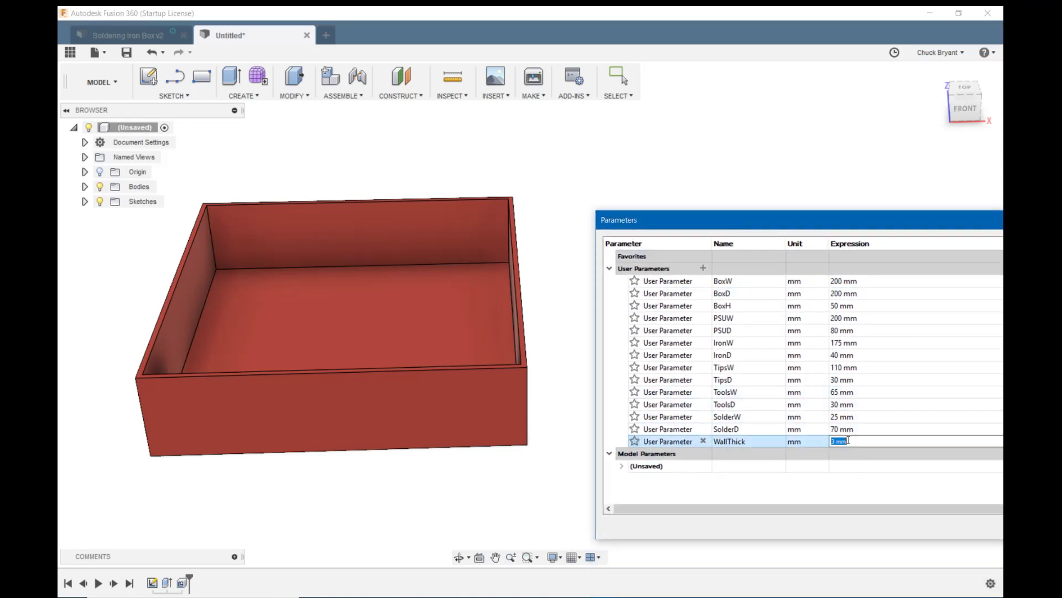
click(849, 441)
key(BackSpace)
text(6)
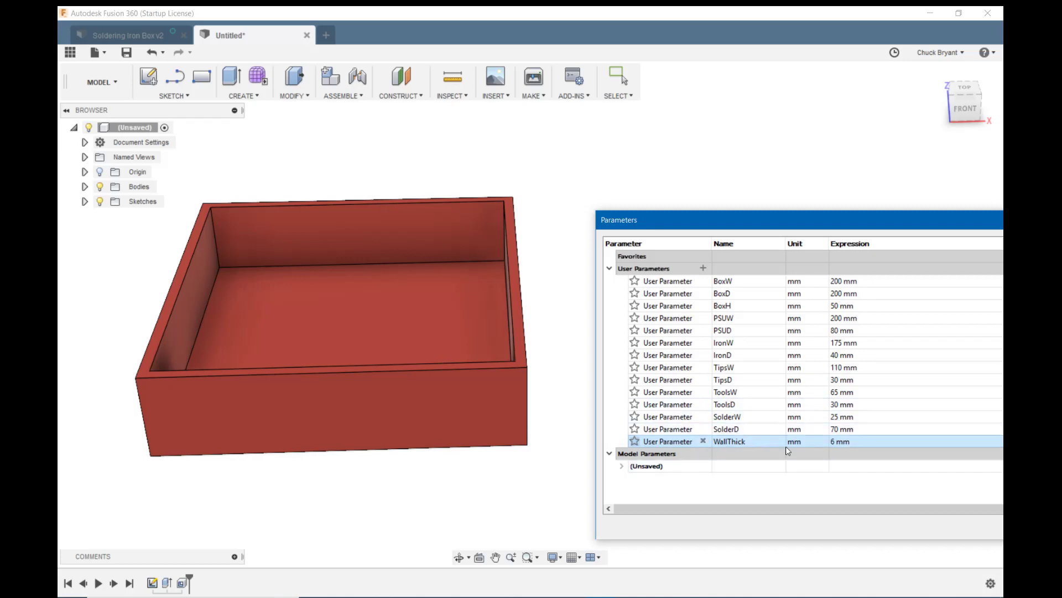
click(848, 443)
key(Home)
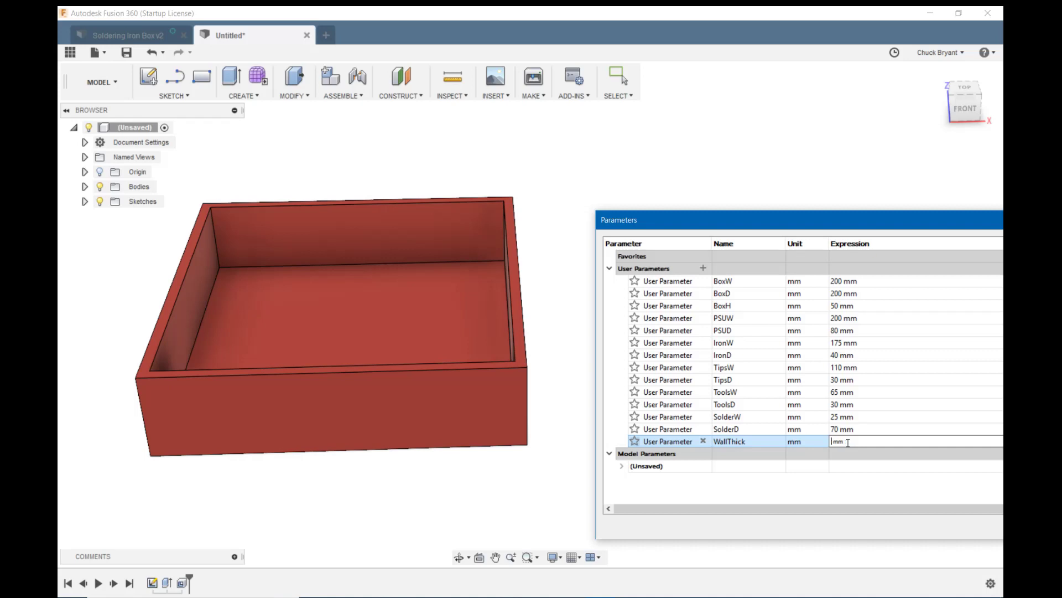
text(3)
key(Return)
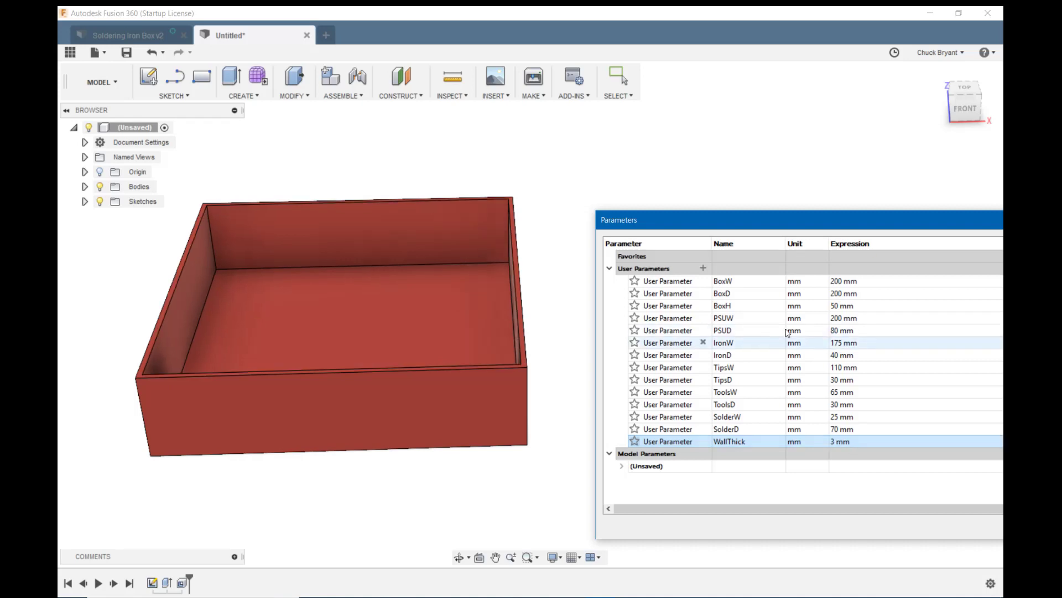
- Change BoxD's expression from 200 back to 150 mm
double_click(847, 294)
triple_click(840, 294)
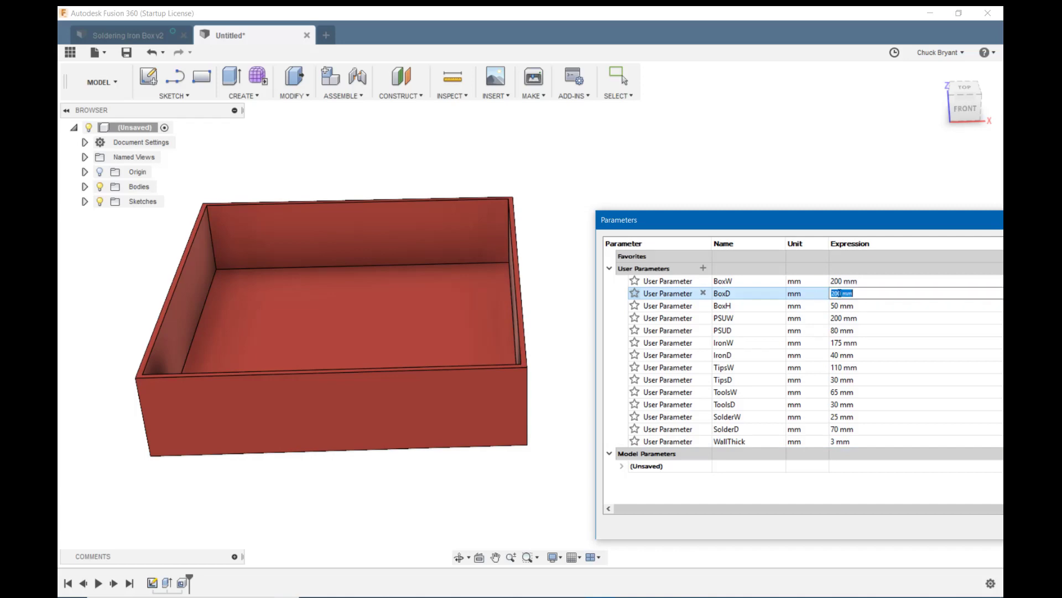
key(Right)
key(Left)
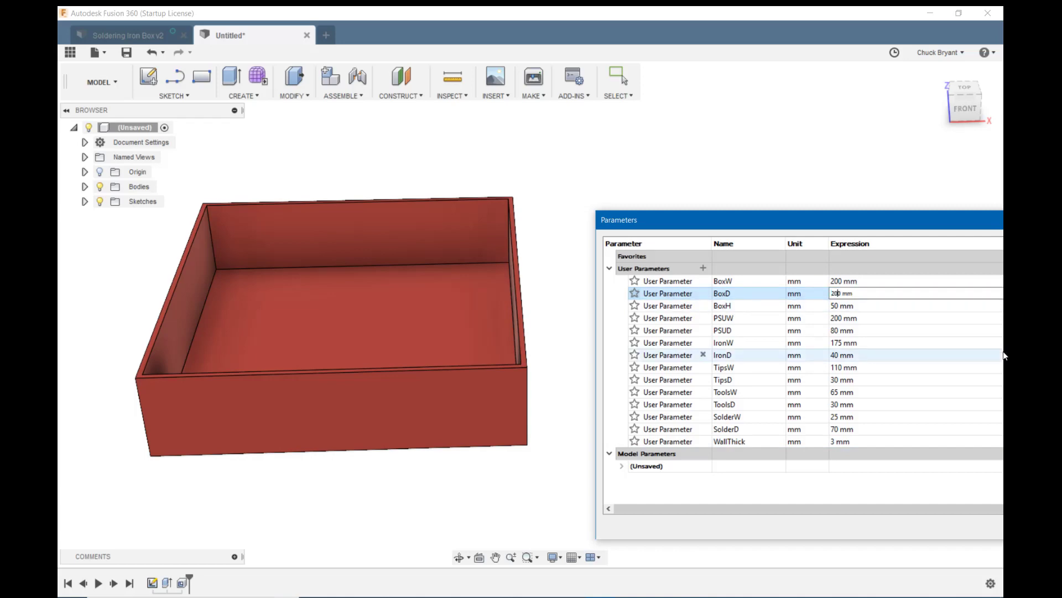
key(BackSpace)
key(BackSpace)
text(15)
key(Return)
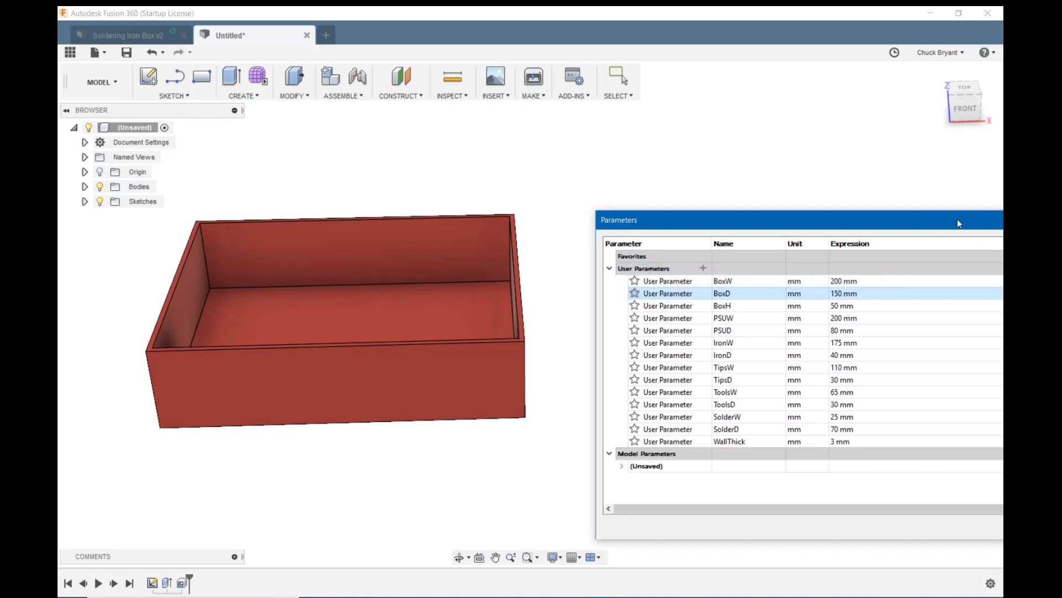
drag(957, 218, 746, 199)
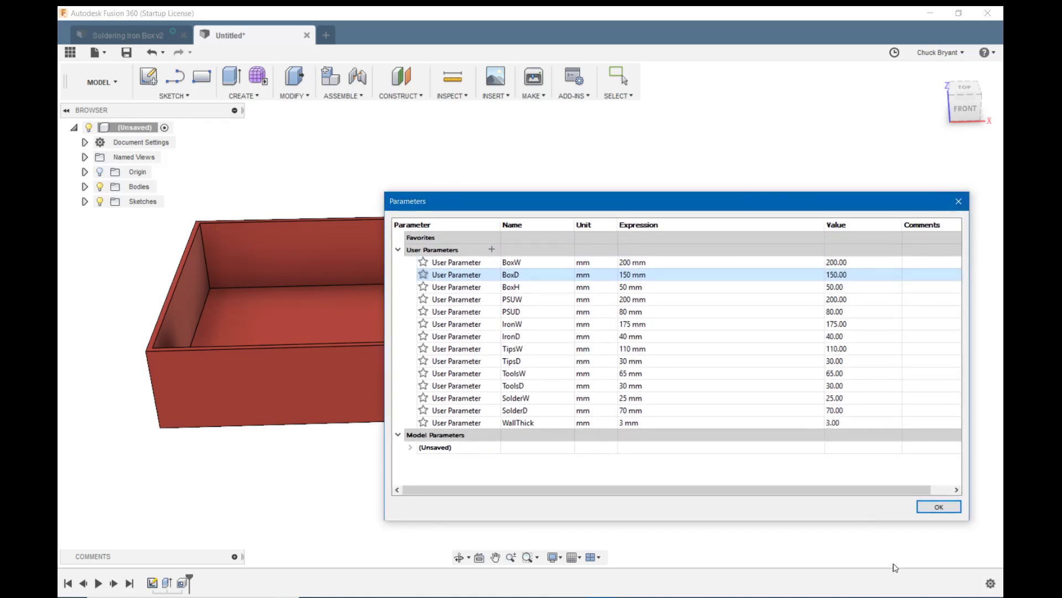
- Close the parameter list and open the box's base sketch for editing
click(939, 507)
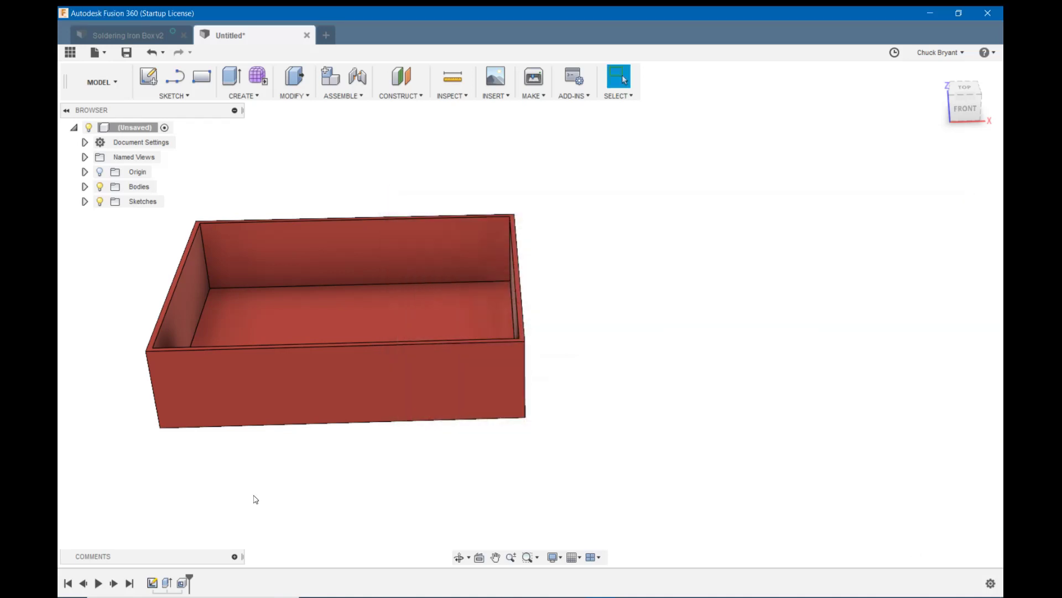
click(156, 586)
right_click(157, 585)
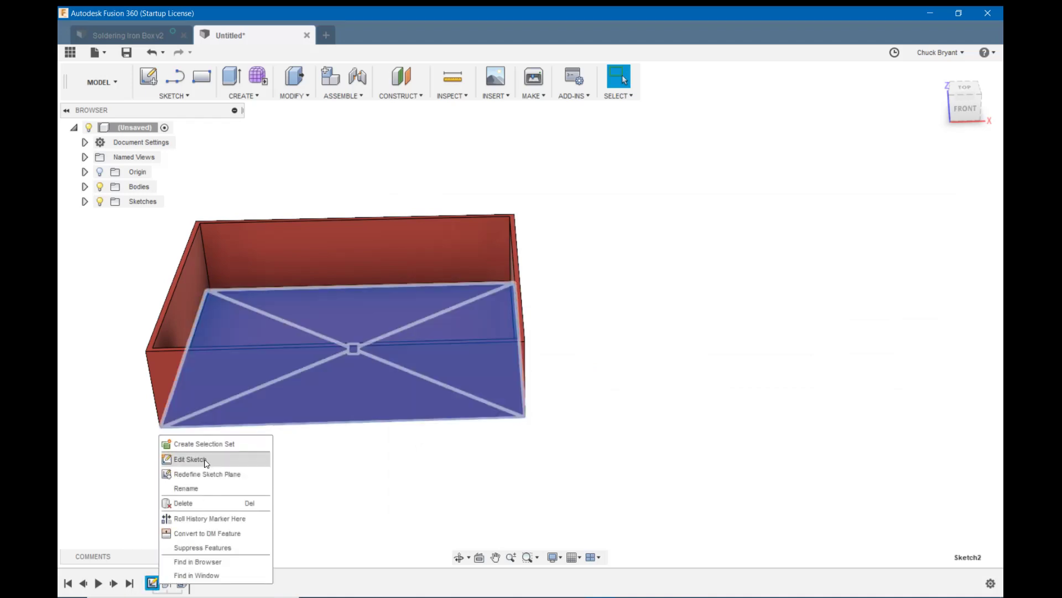
click(203, 458)
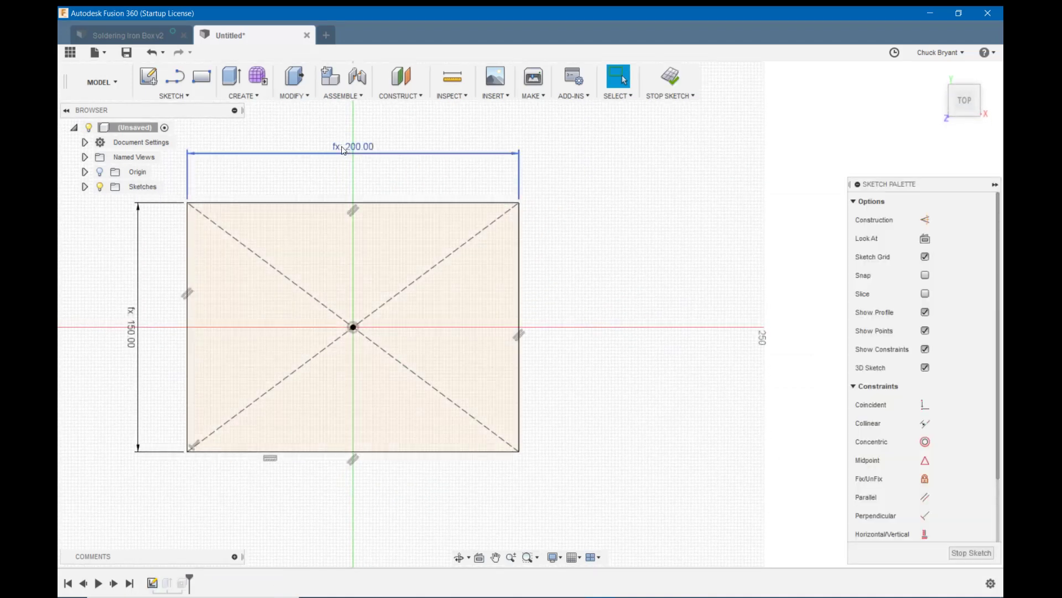
- Change the 200 mm width dimension to the expression BoxW-WallThick
double_click(343, 153)
text(BoxW)
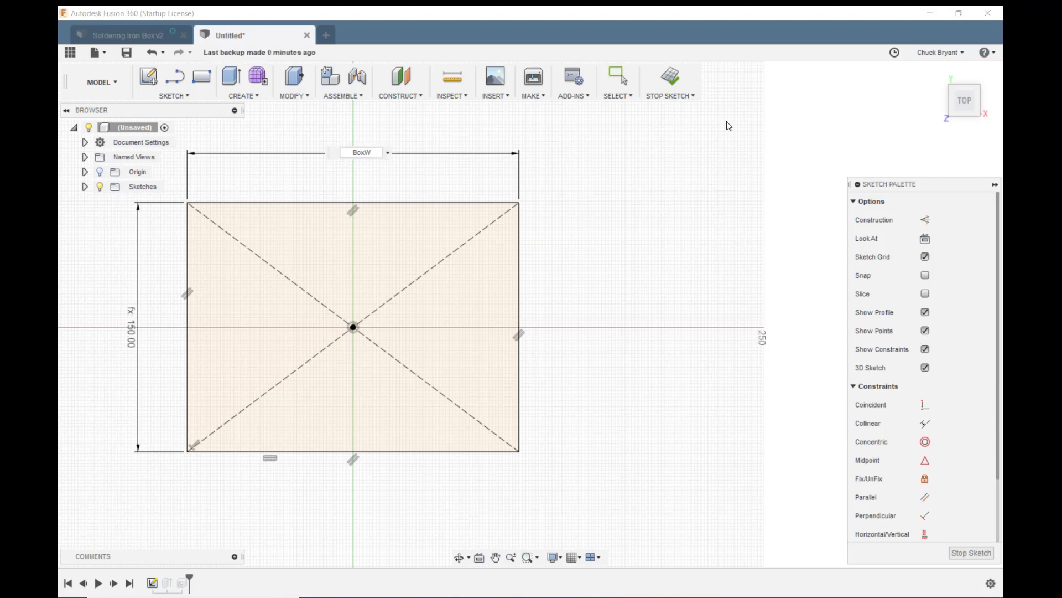
text(-wall)
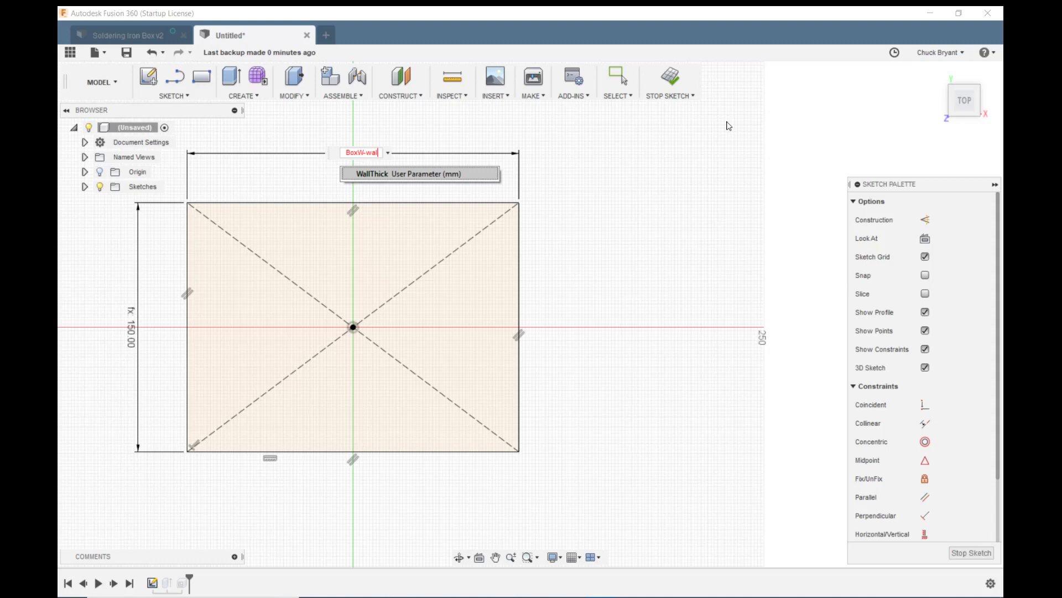
click(369, 175)
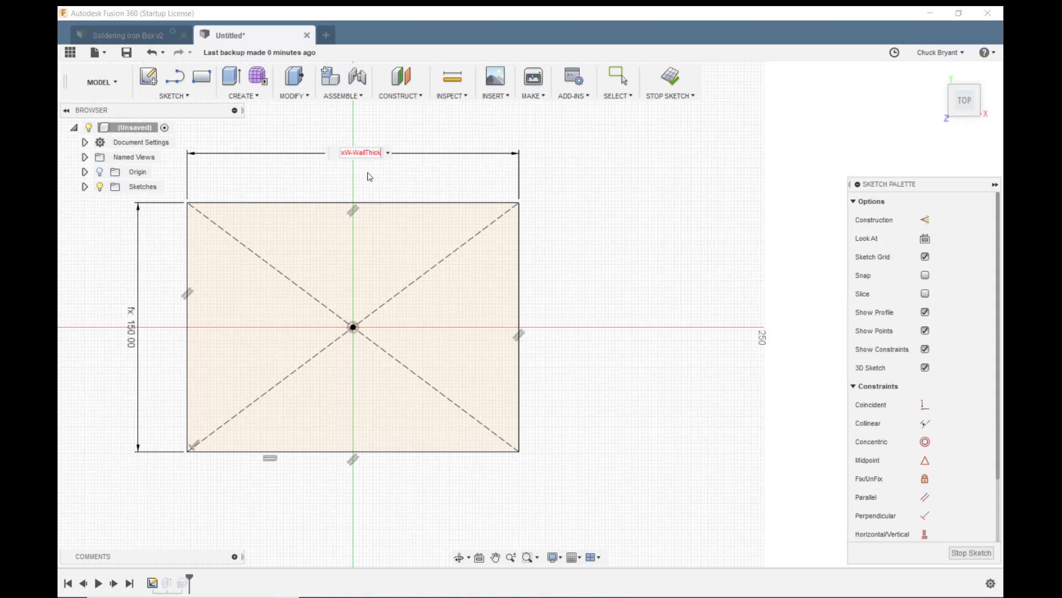
key(Return)
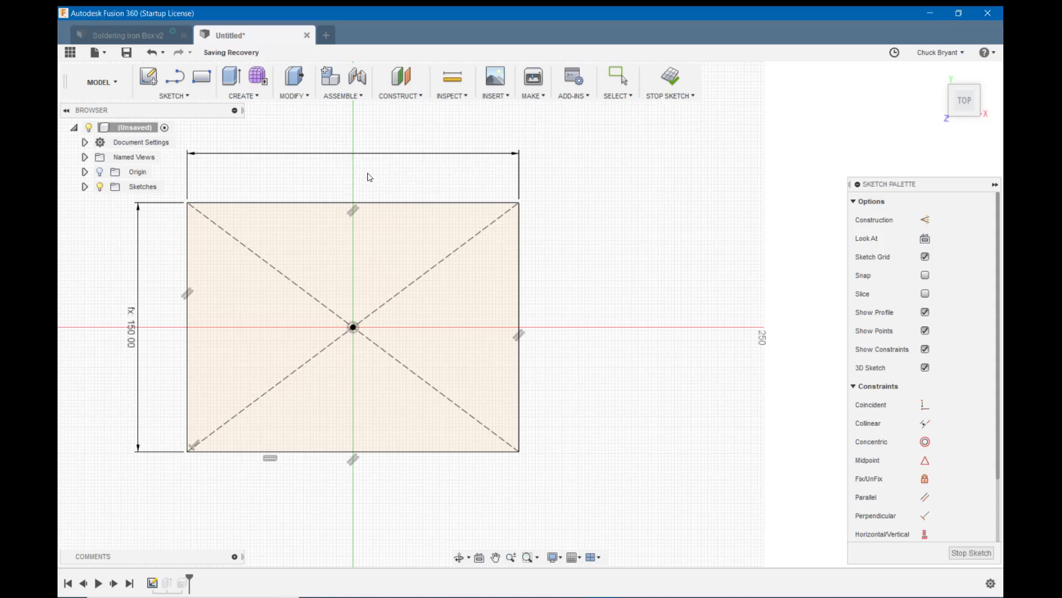
scroll(487, 159, down, 1)
scroll(443, 221, up, 1)
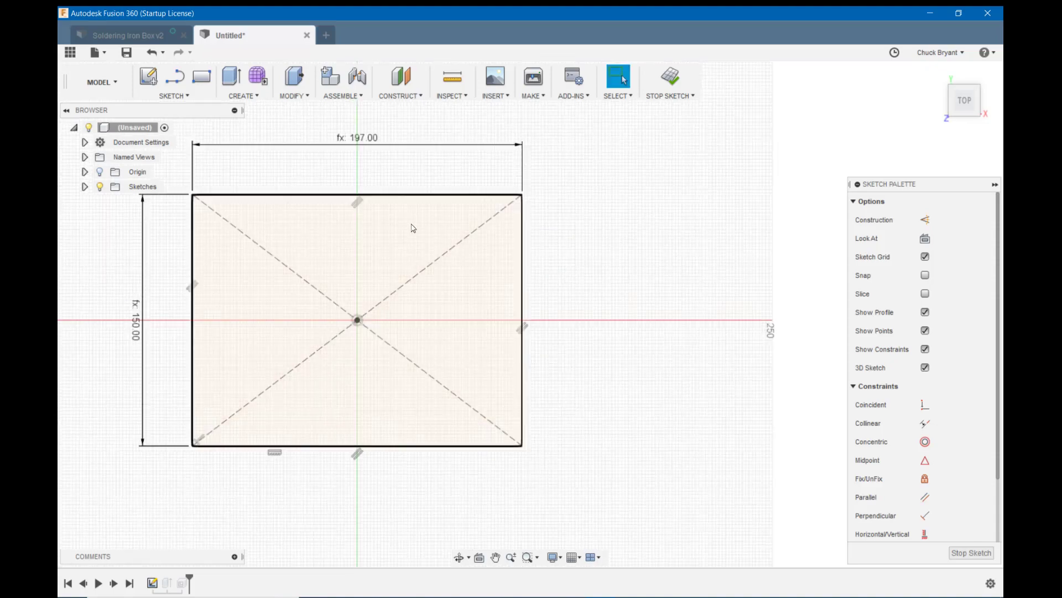
scroll(413, 227, down, 2)
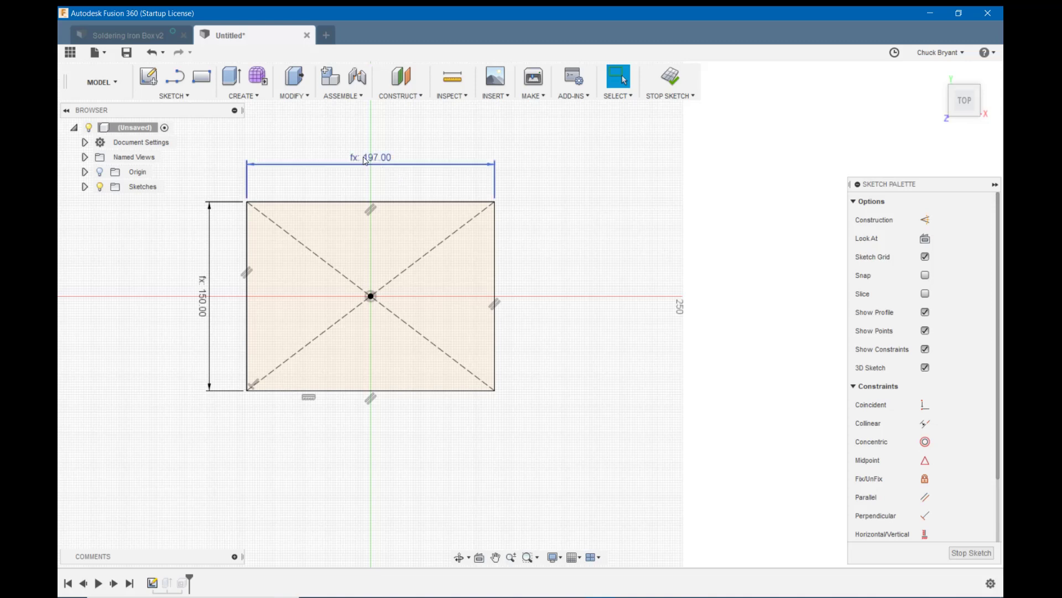
- Restore the width dimension to plain BoxW (200 mm) and finish the sketch
double_click(401, 165)
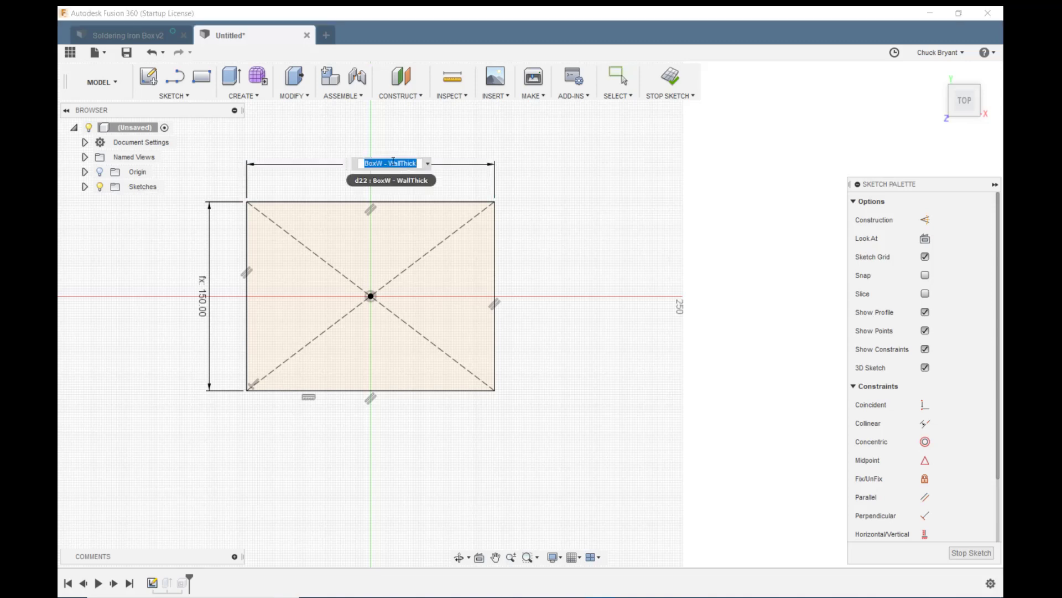
key(Return)
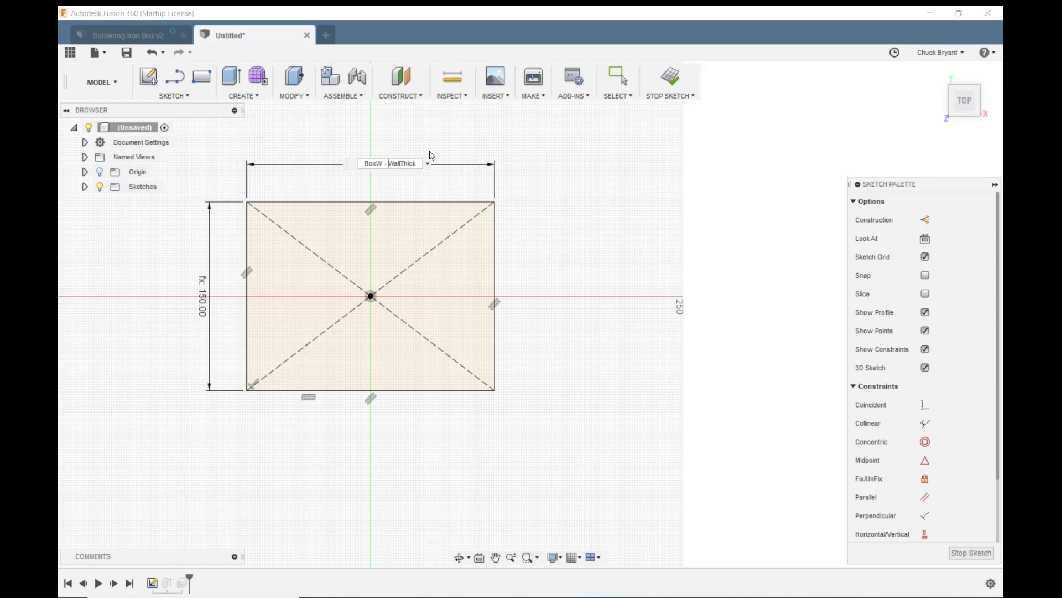
key(Left)
key(Left)
key(Left)
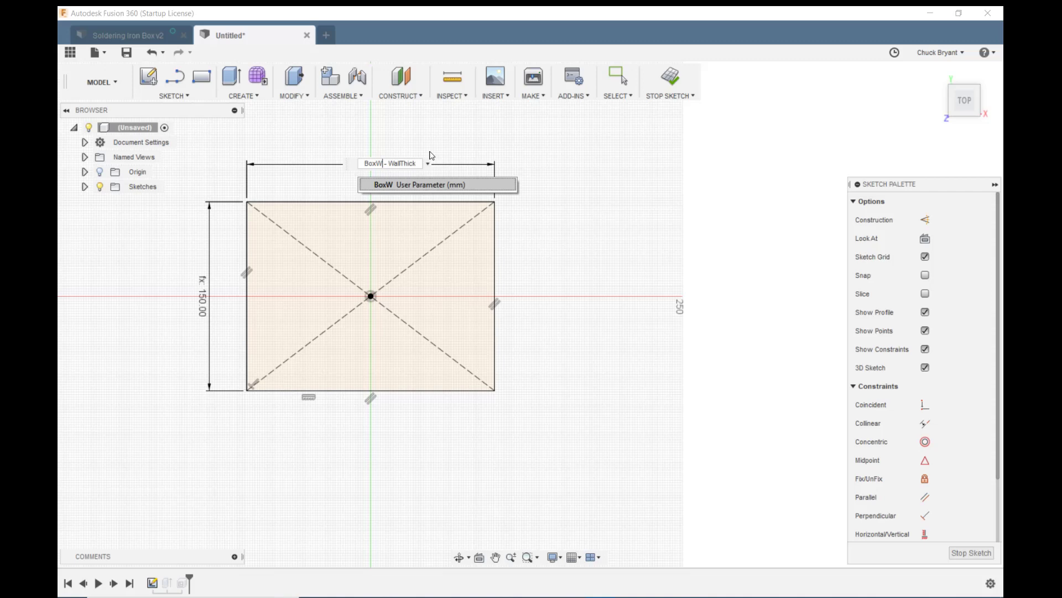
key(Delete)
key(Delete)
key(Delete)
key(Delete)
key(Delete)
key(Delete)
key(Delete)
key(Delete)
key(Delete)
key(Delete)
key(Delete)
key(Delete)
click(416, 187)
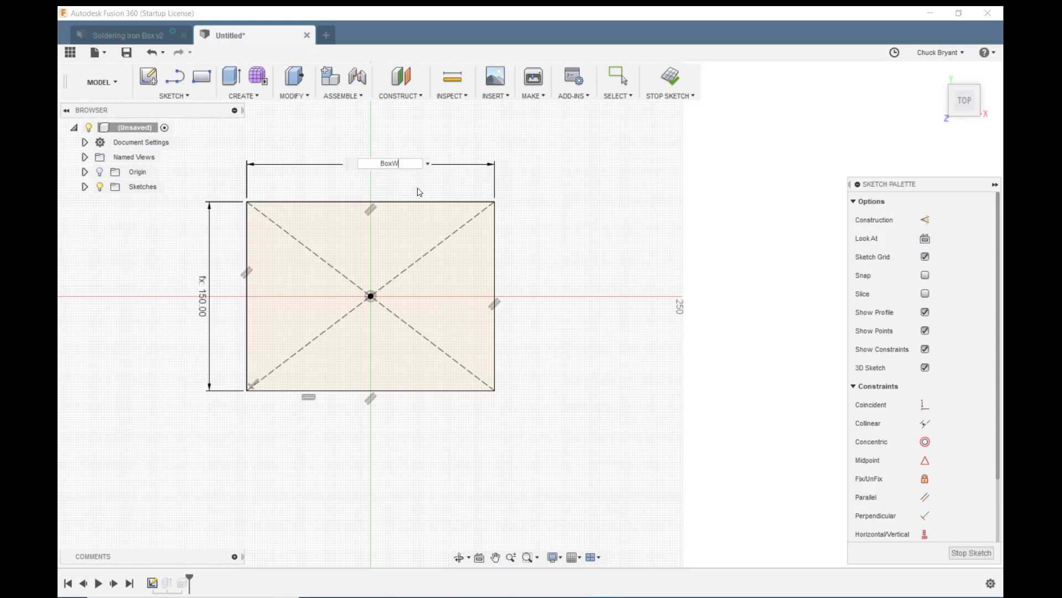
click(918, 125)
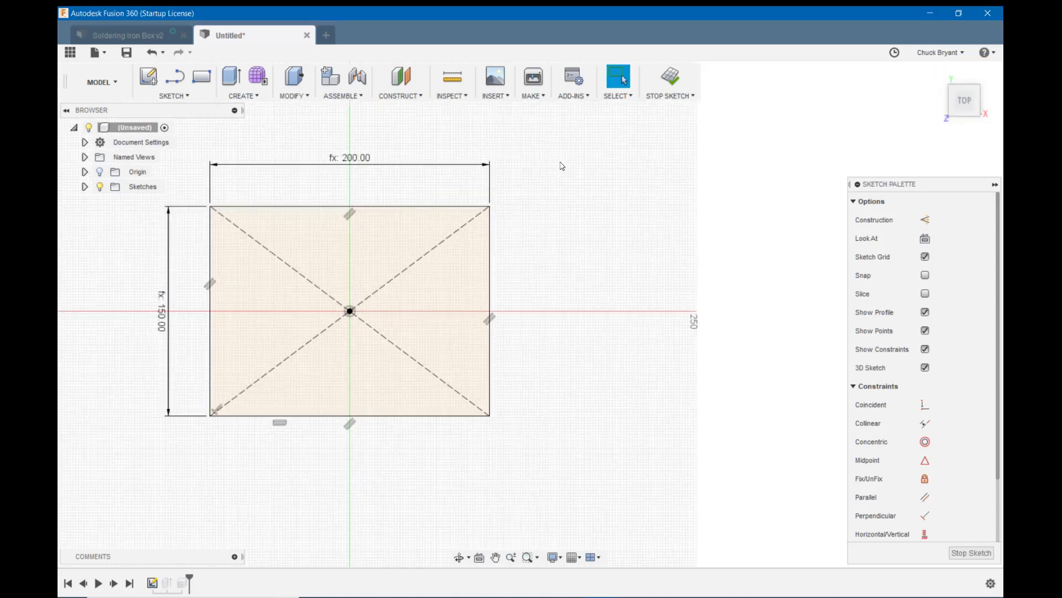
scroll(562, 166, up, 1)
click(969, 553)
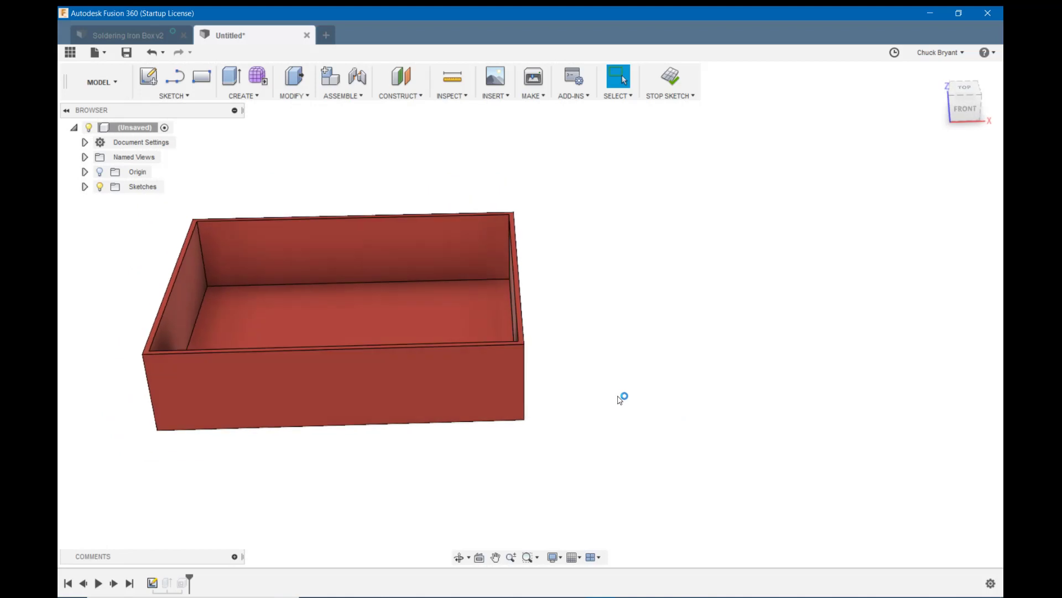
- Orbit the view to inspect the shelled open tray with its width back at BoxW
mouse_move(638, 373)
middle_down()
mouse_move(838, 396)
mouse_move(828, 409)
mouse_move(841, 415)
middle_up()
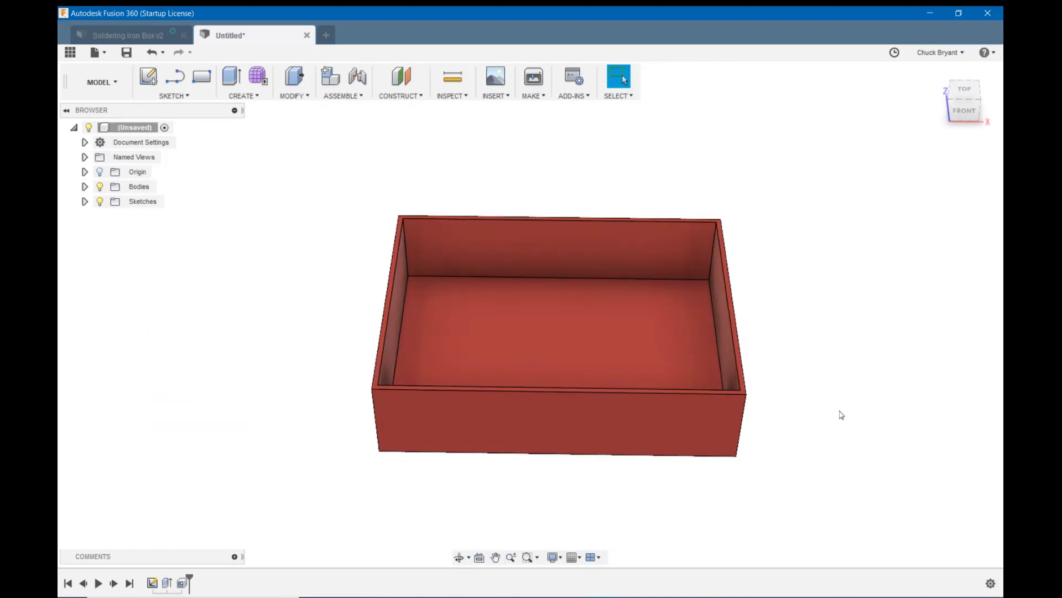